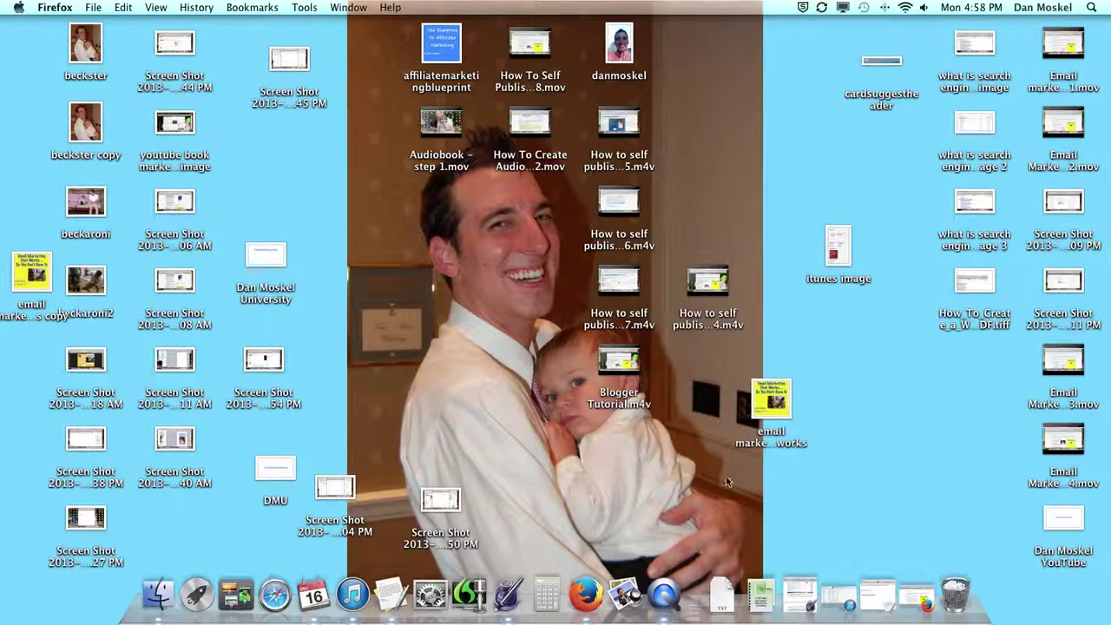
# Bring the minimized Firefox window back up and show the "SEO Training - Free Sign up for Online Course" post.
pyautogui.click(925, 593)
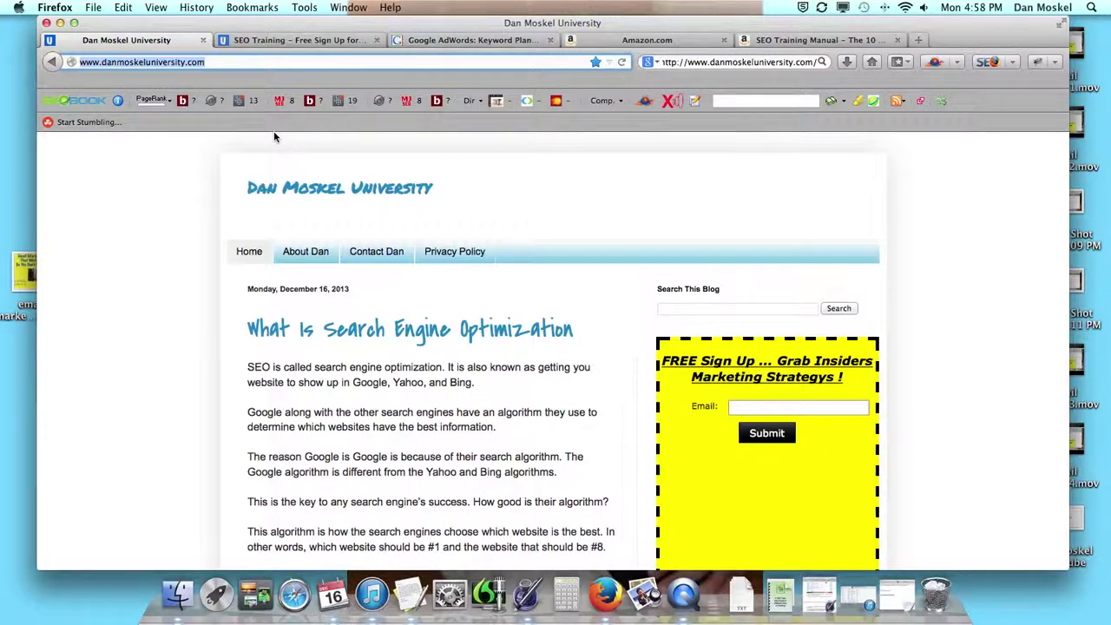
pyautogui.click(492, 42)
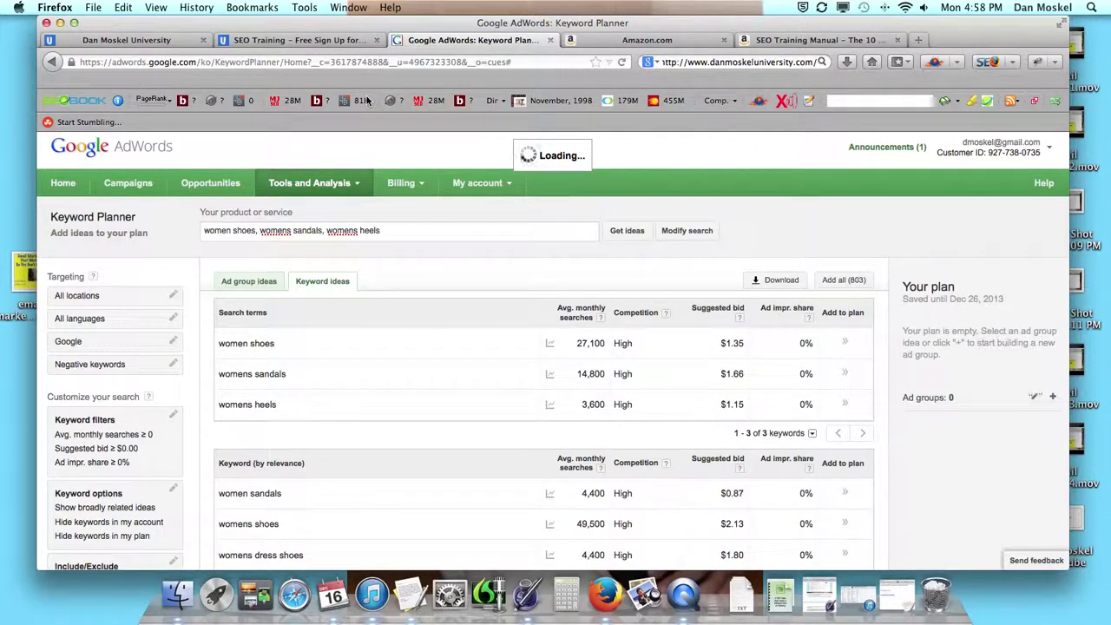
pyautogui.click(278, 41)
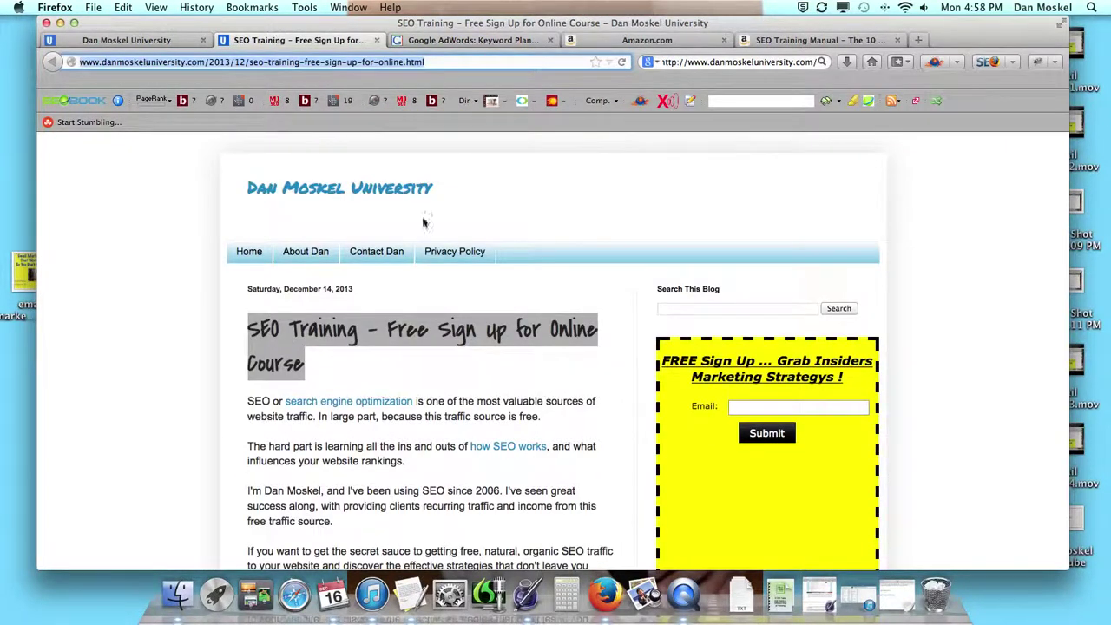
pyautogui.click(510, 208)
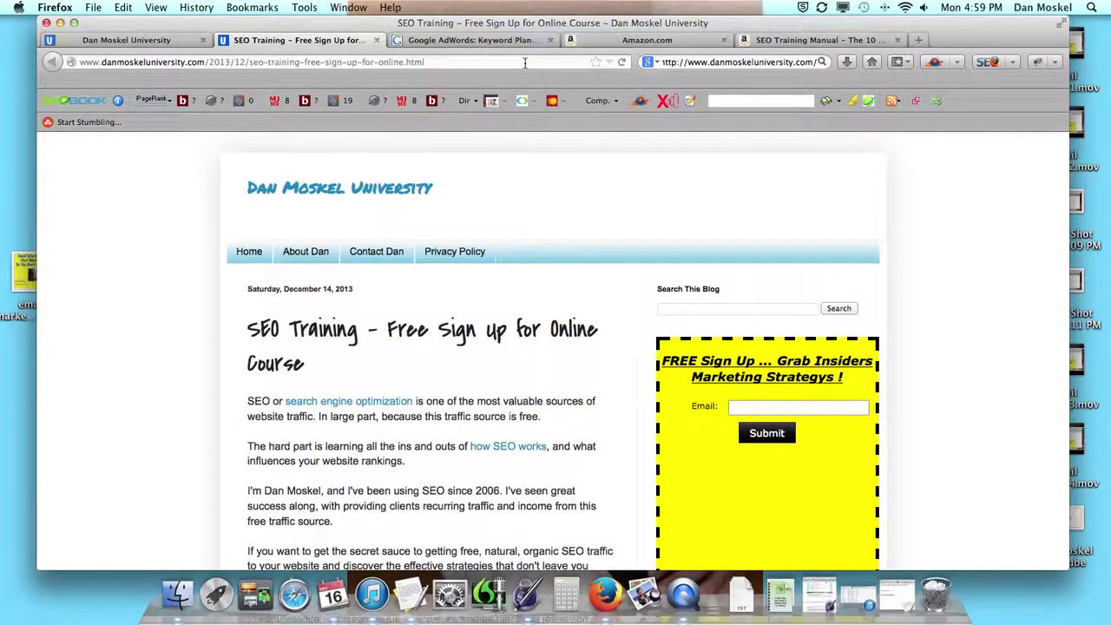
# Switch to the Google AdWords Keyword Planner and highlight the keyword "womens shoes" to examine its search volume.
pyautogui.click(460, 40)
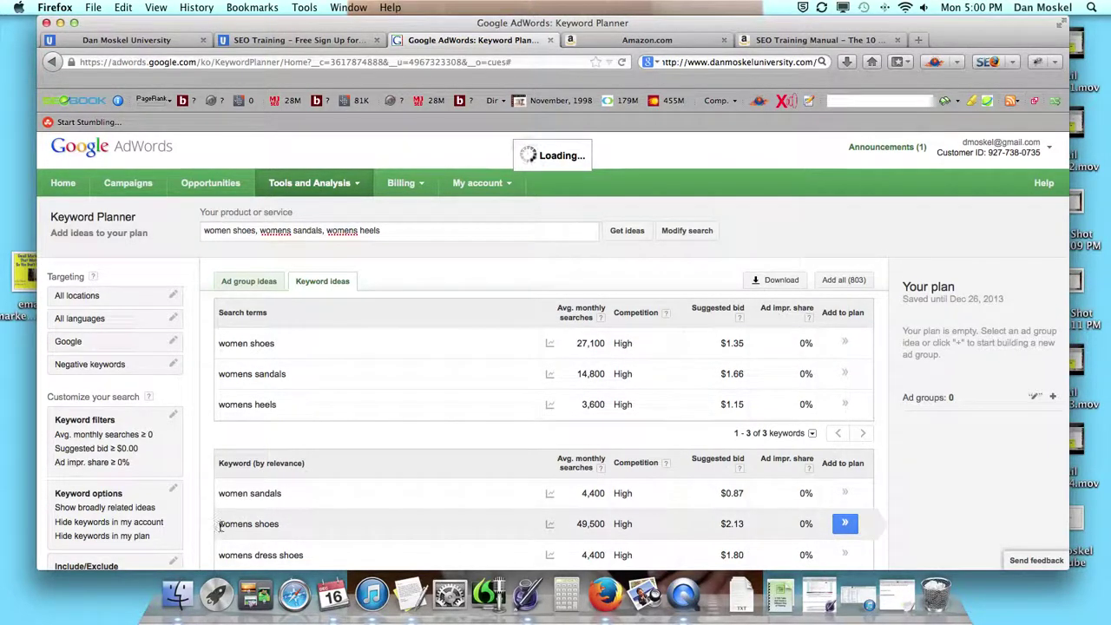
pyautogui.moveTo(218, 524); pyautogui.dragTo(281, 524)
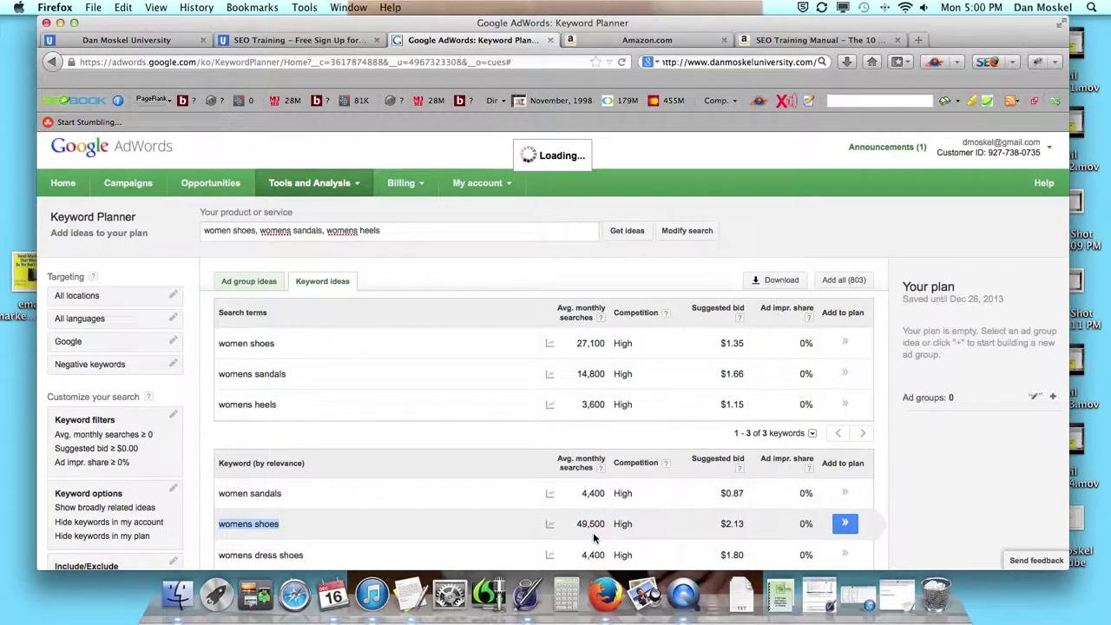
pyautogui.click(327, 436)
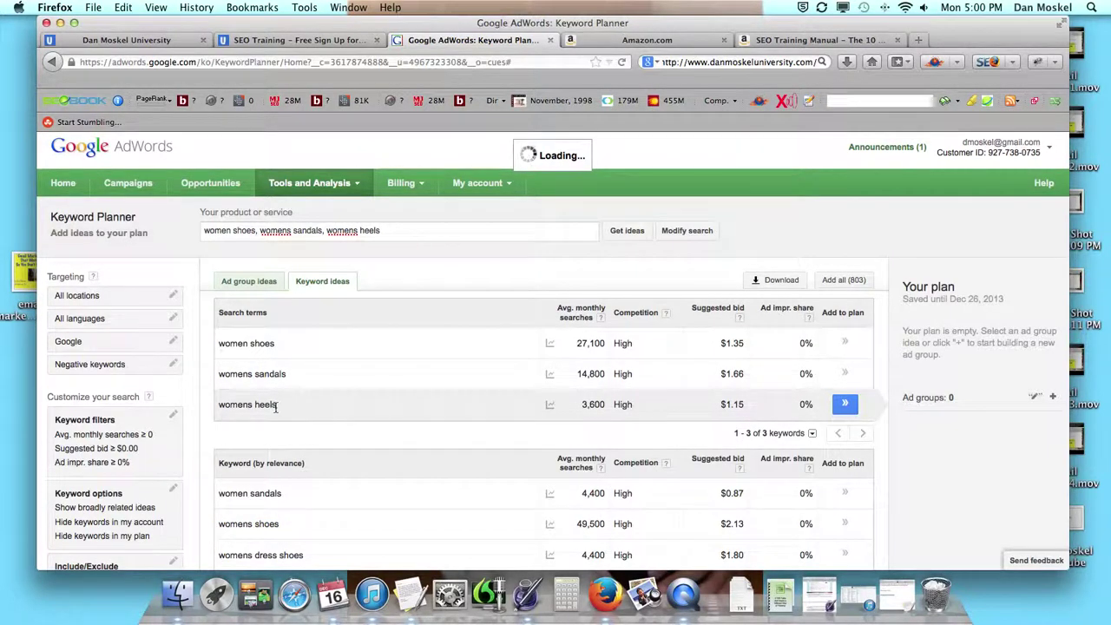
pyautogui.moveTo(270, 404)
pyautogui.mouseDown()
pyautogui.moveTo(226, 412)
pyautogui.moveTo(286, 408)
pyautogui.mouseUp()
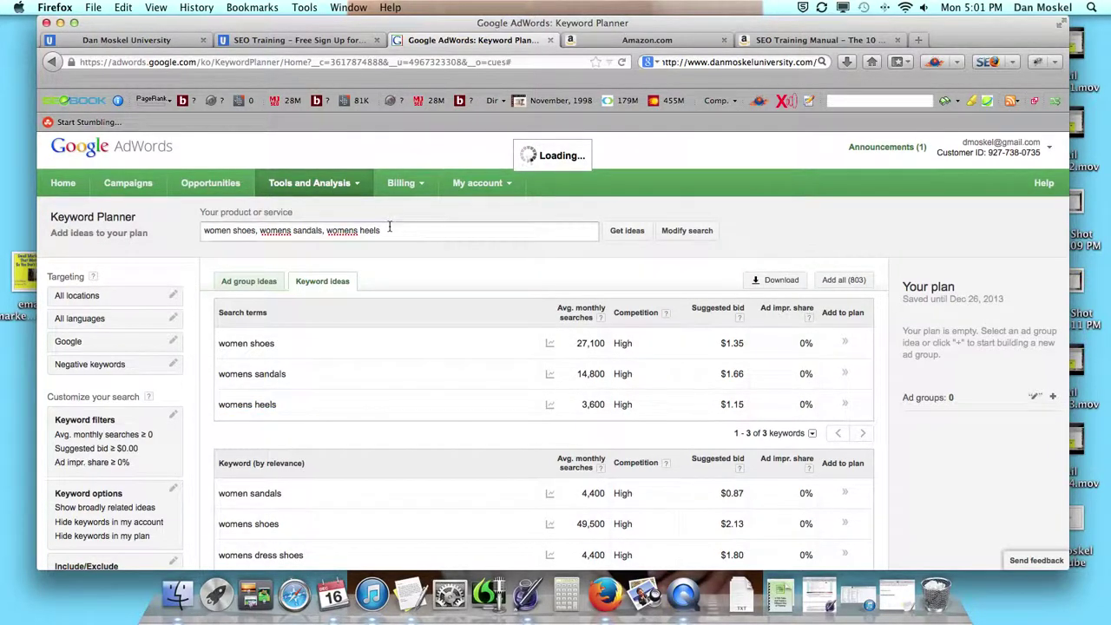
# Replace the Keyword Planner's product terms with "shoes" and get keyword ideas for it.
pyautogui.moveTo(386, 231); pyautogui.dragTo(106, 234)
pyautogui.write('shoes')
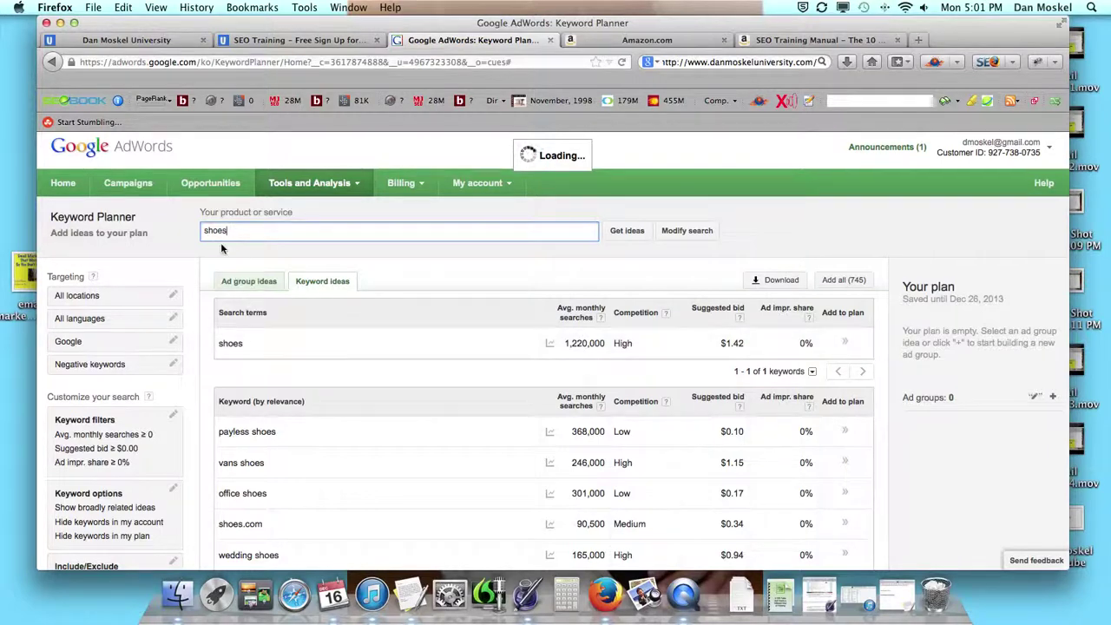
# Replace the Keyword Planner's product term with "womens heels" and get keyword ideas for it.
pyautogui.moveTo(249, 236); pyautogui.dragTo(120, 228)
pyautogui.write('womens')
pyautogui.click(127, 182)
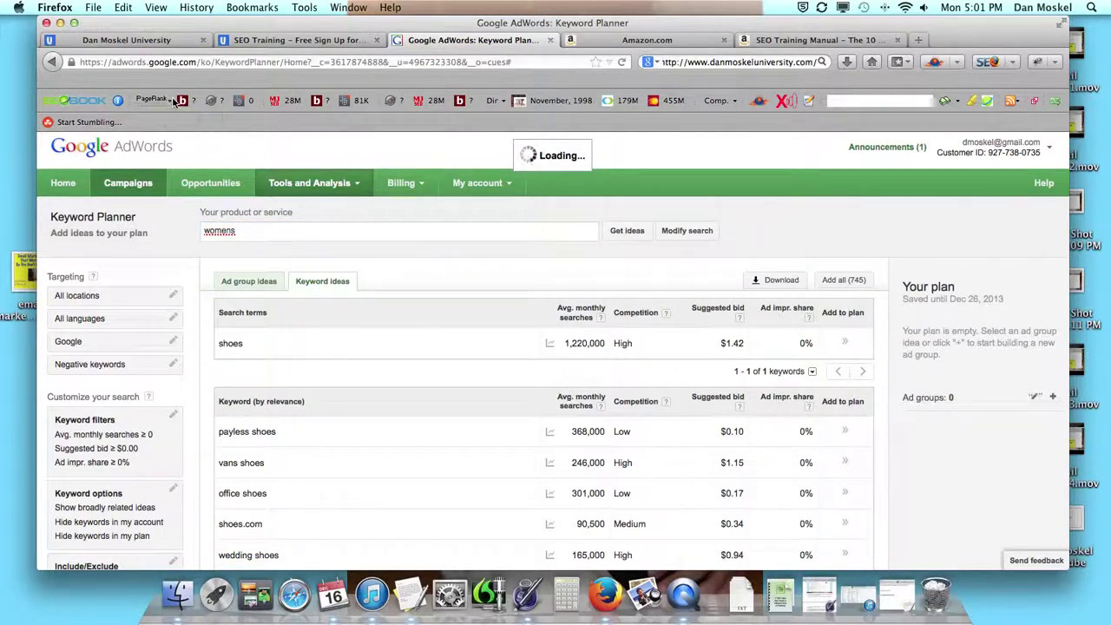
pyautogui.click(246, 233)
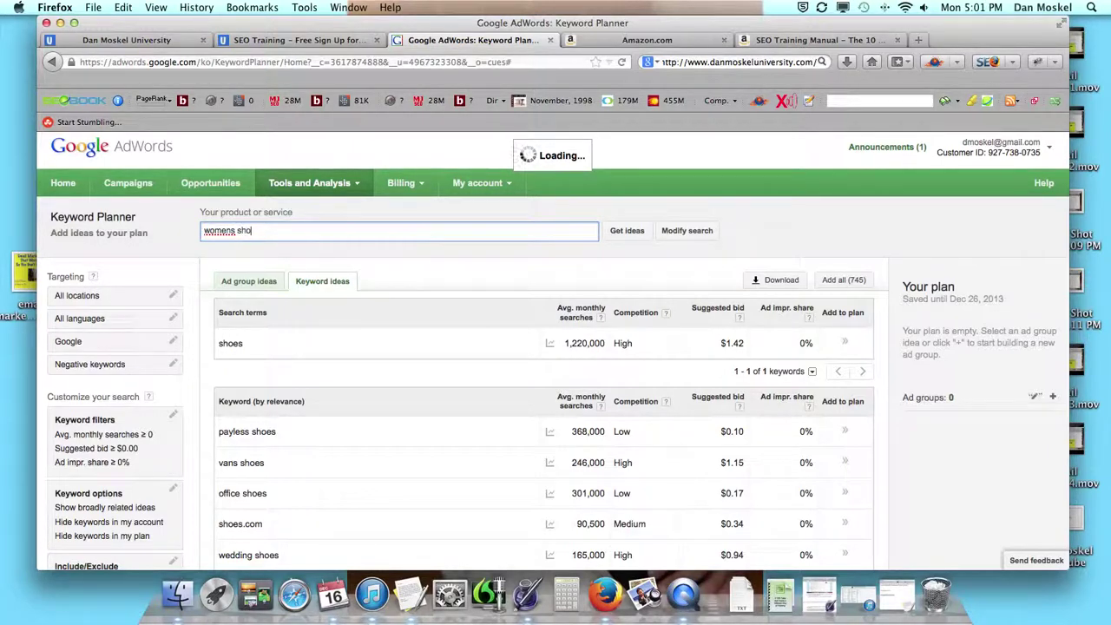
pyautogui.press('BackSpace')
pyautogui.press('BackSpace')
pyautogui.press('BackSpace')
pyautogui.write('s')
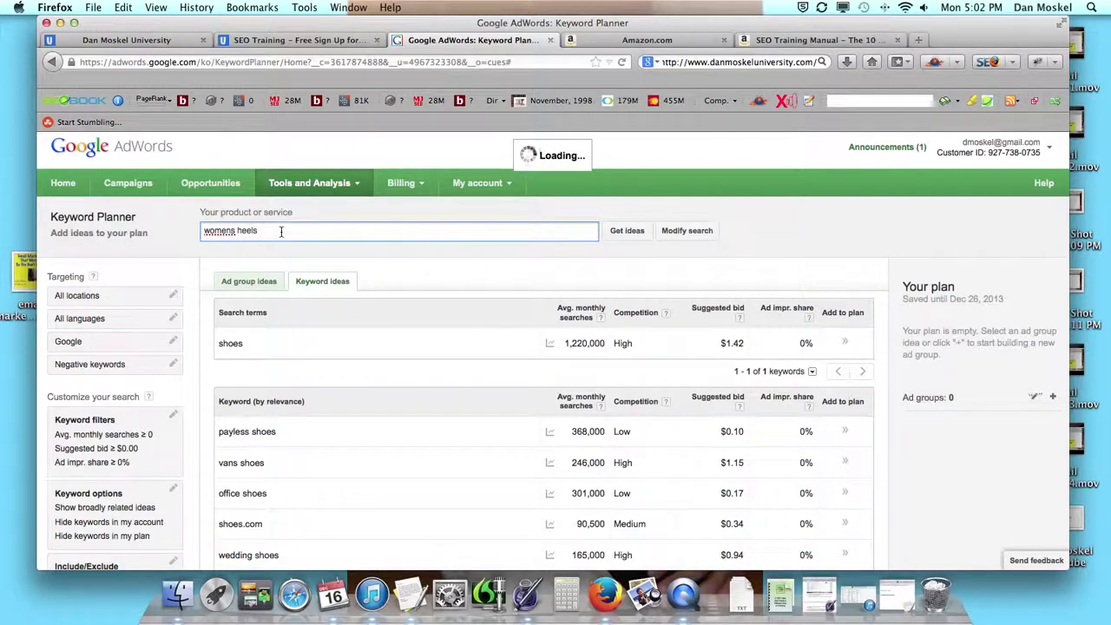
# Search Google for "womens heels" in a new browser tab.
pyautogui.click(917, 40)
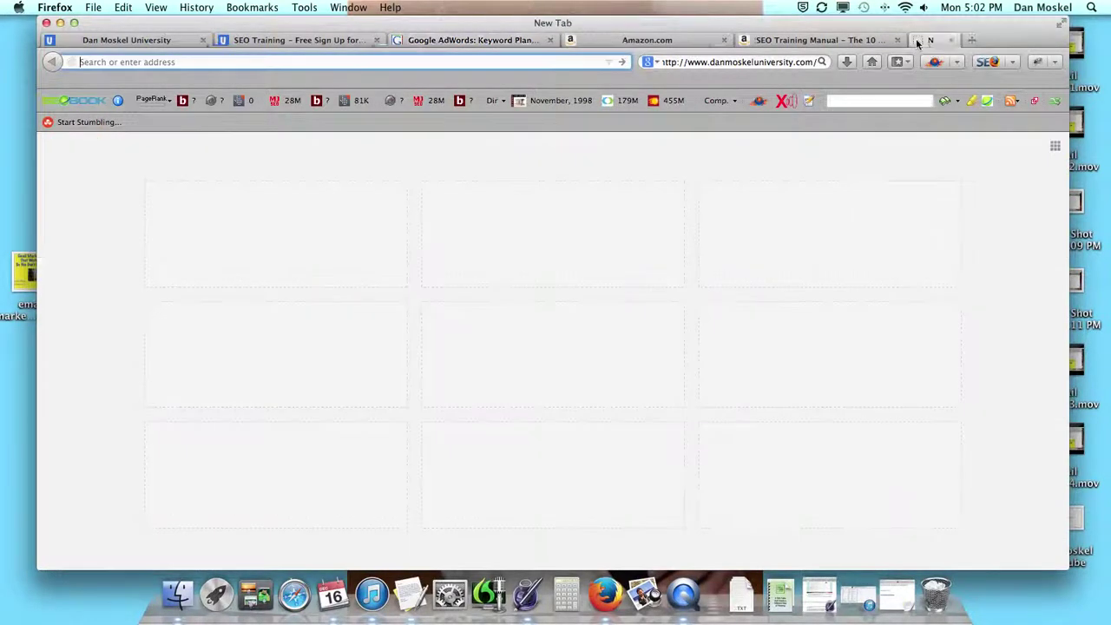
pyautogui.click(809, 62)
pyautogui.write('womens')
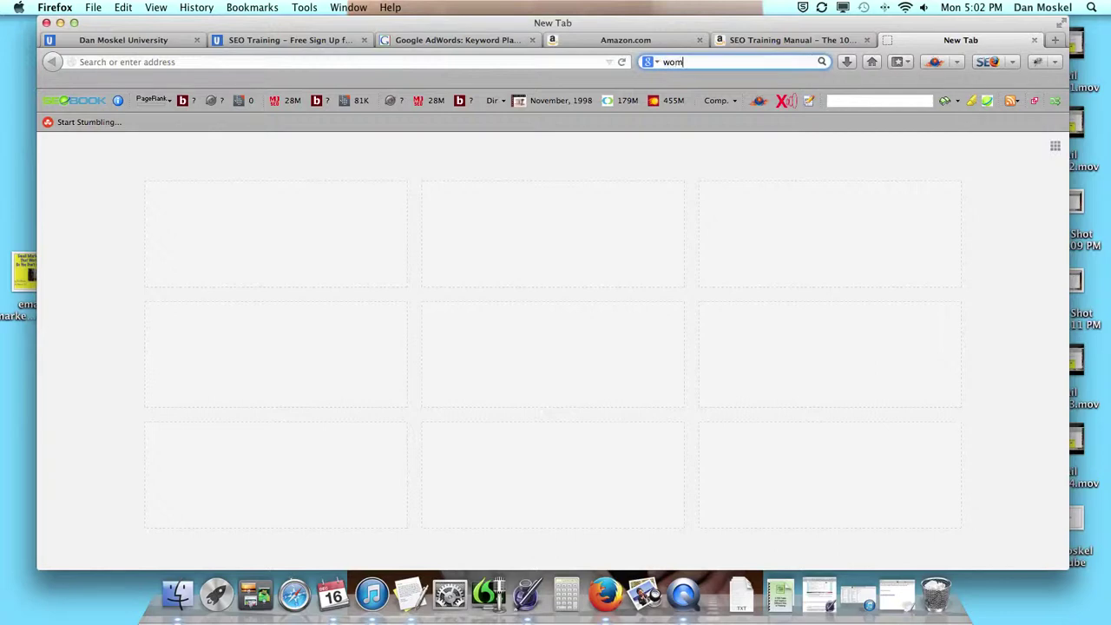
pyautogui.write(' heels')
pyautogui.press('Return')
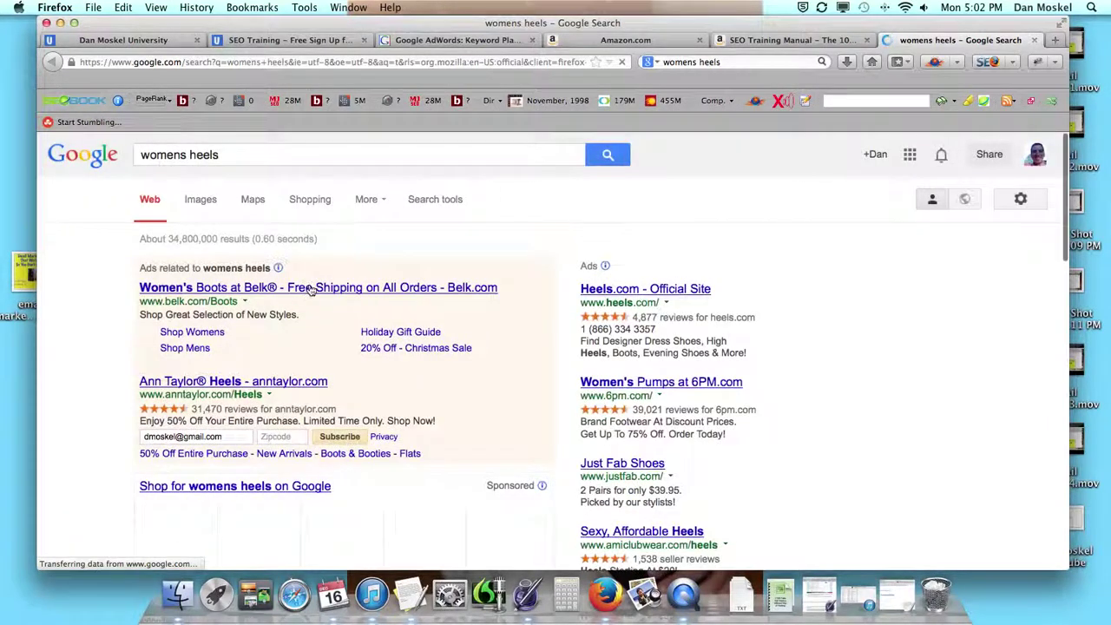
# Open the Zappos women's heels search result in a separate tab, browse its product listing, and close the tab.
pyautogui.scroll(-5, 311, 290)
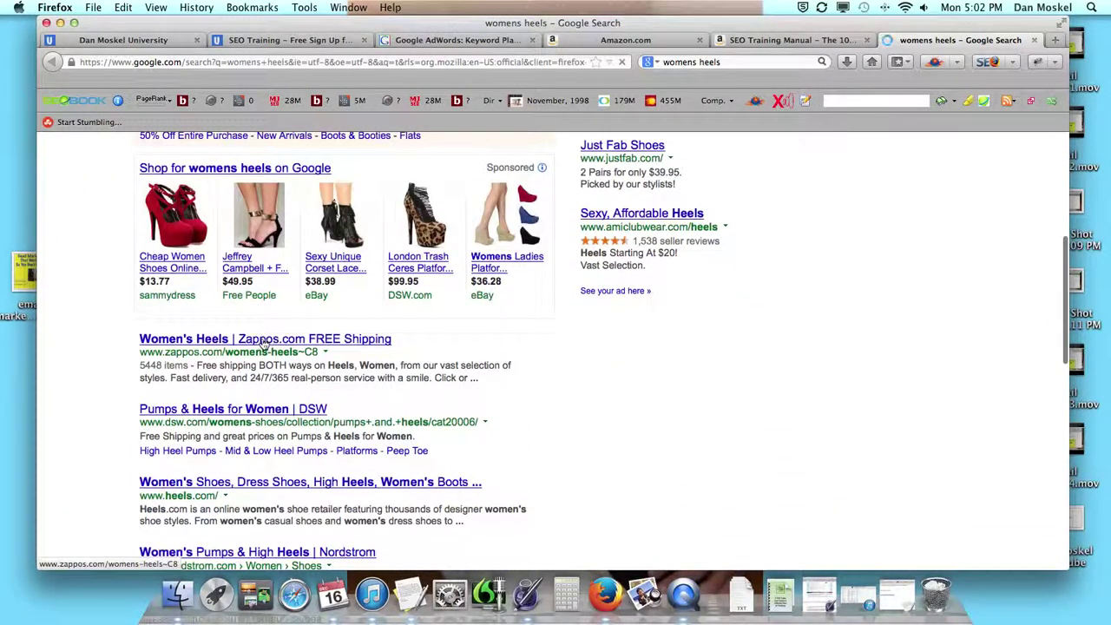
pyautogui.rightClick(263, 343)
pyautogui.click(282, 350)
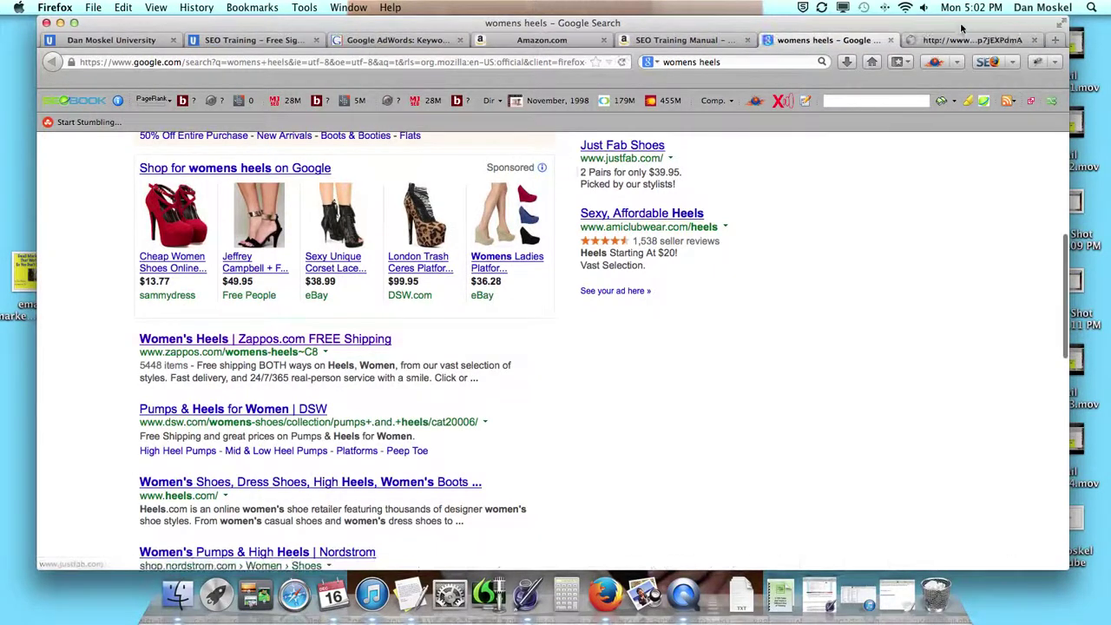
pyautogui.click(960, 40)
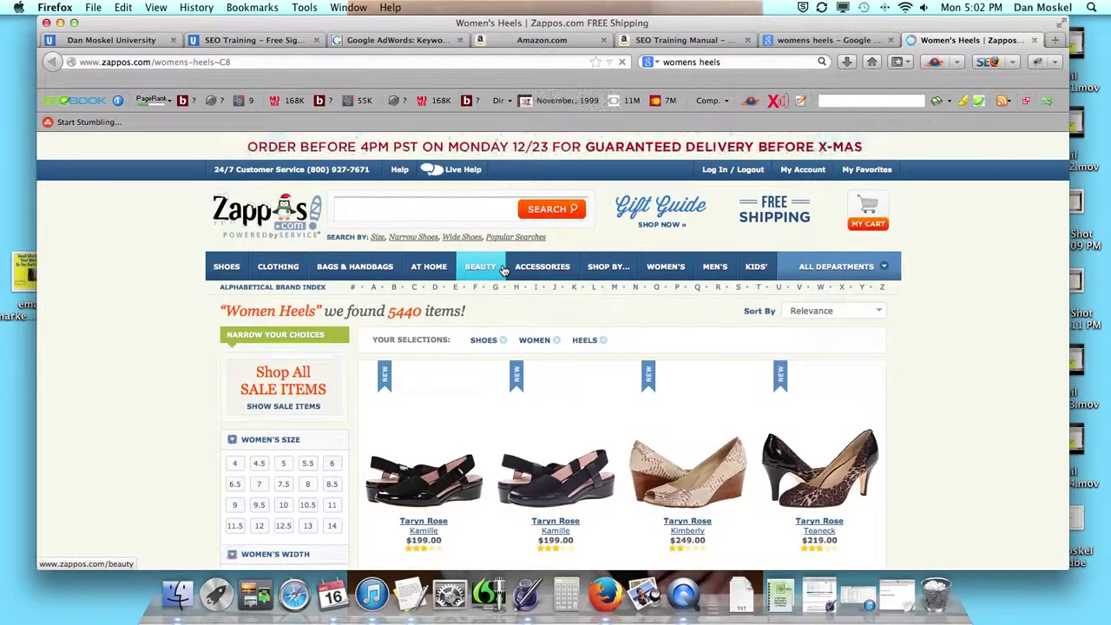
pyautogui.scroll(-3, 985, 380)
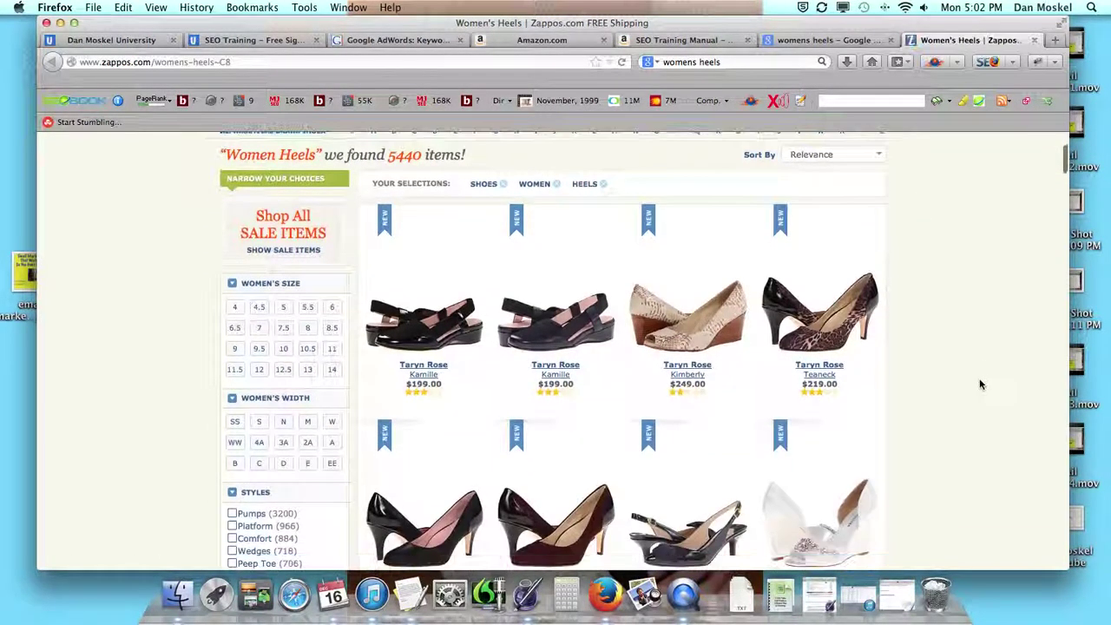
pyautogui.scroll(-8, 981, 385)
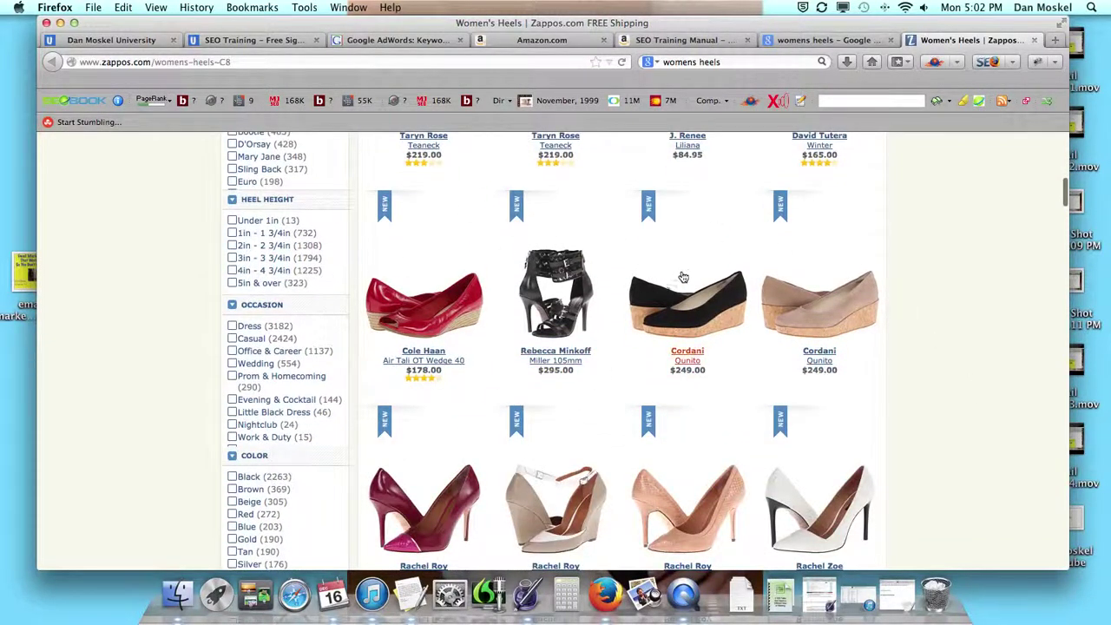
pyautogui.scroll(-7, 651, 295)
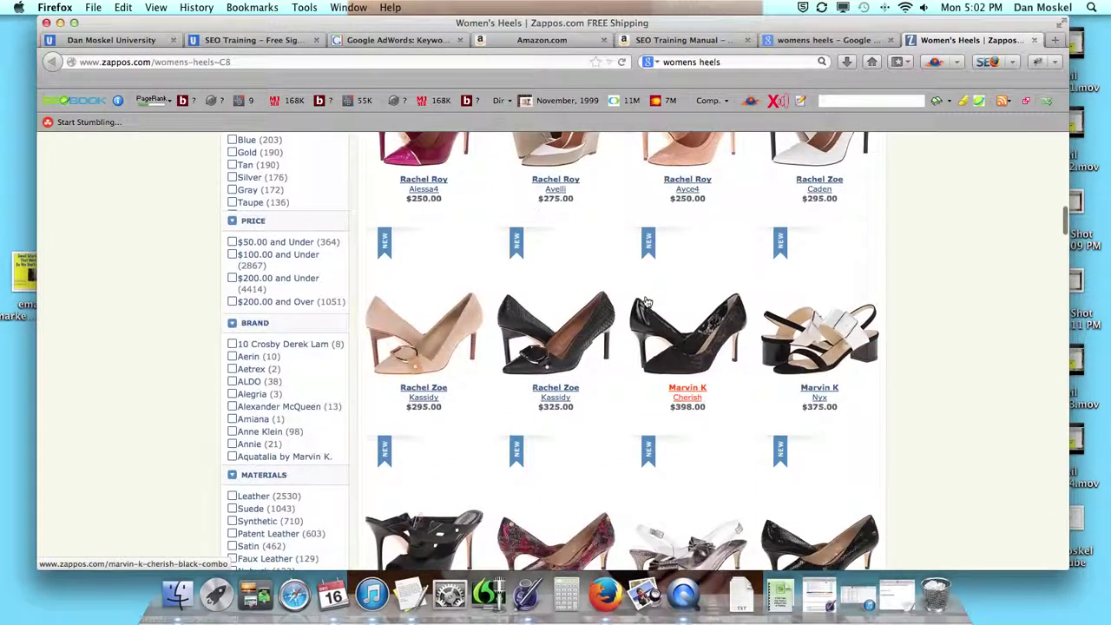
pyautogui.press('Home')
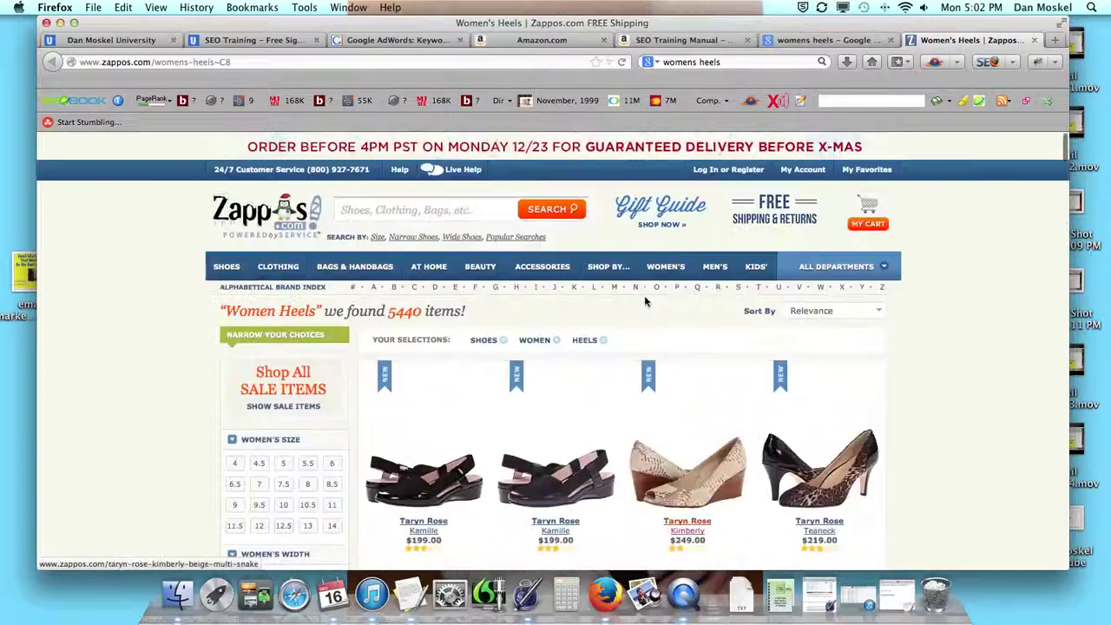
pyautogui.click(1035, 41)
# Return to the Keyword Planner and highlight the search term "womens heels" to examine its figures.
pyautogui.click(797, 43)
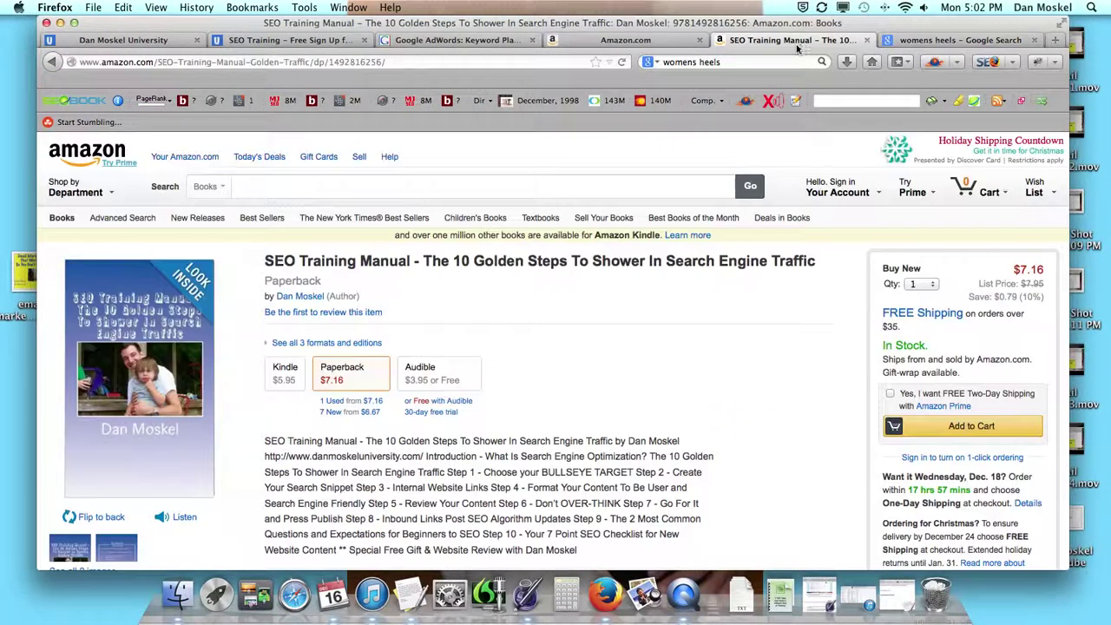
pyautogui.click(306, 41)
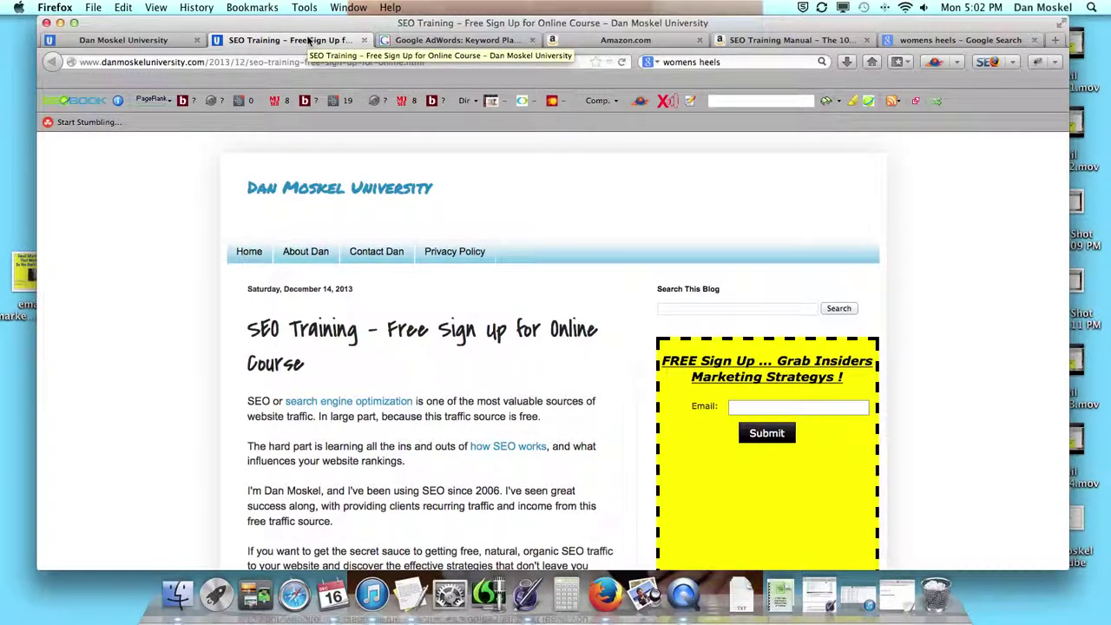
pyautogui.hotkey('ctrl', 'Tab')
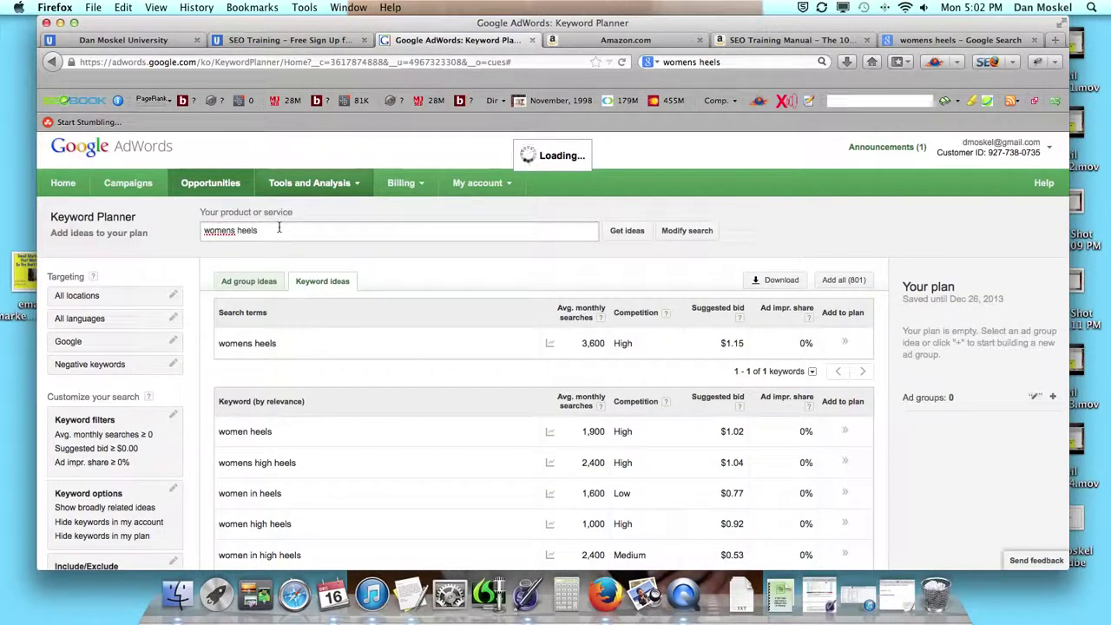
pyautogui.moveTo(261, 232); pyautogui.dragTo(141, 233)
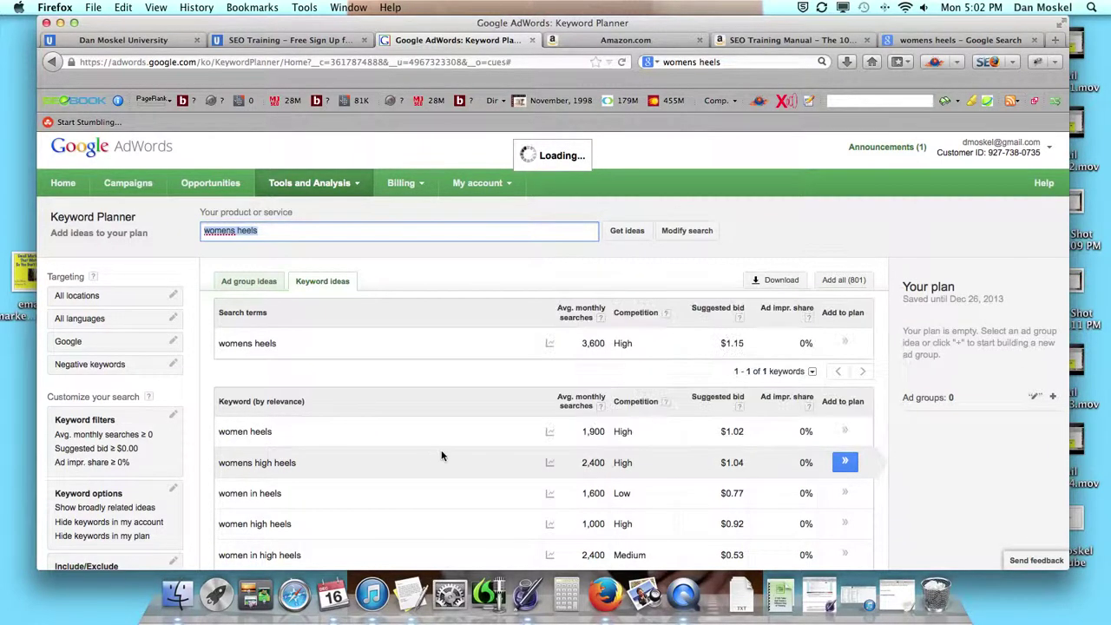
pyautogui.moveTo(217, 343); pyautogui.dragTo(279, 349)
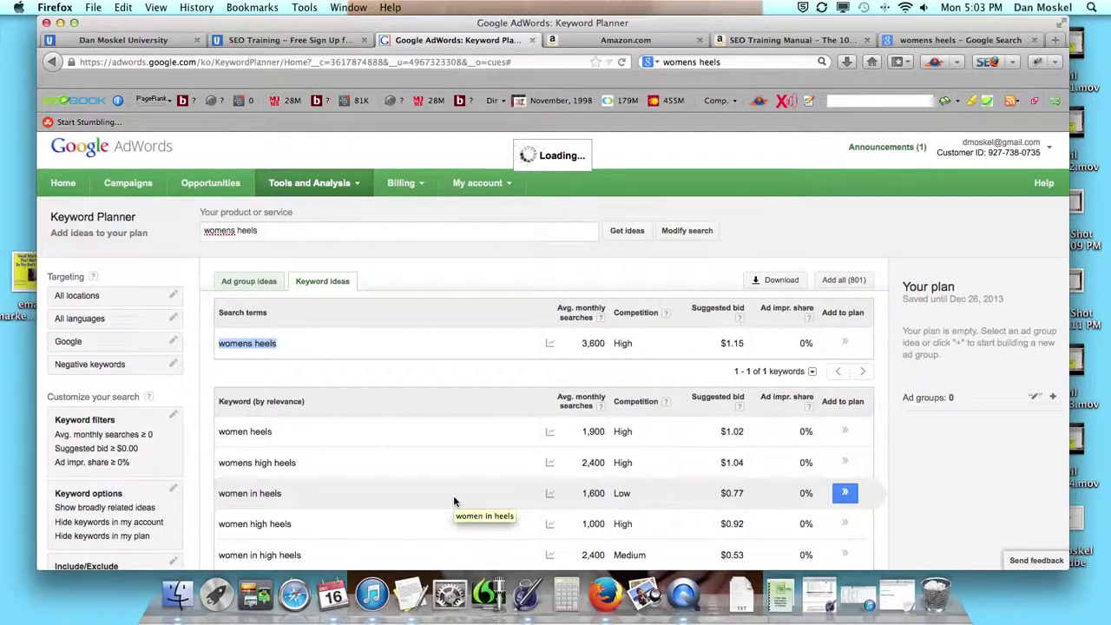
# Review the SEO Training post, highlighting its title and the course start date "January 21st, 2014".
pyautogui.click(308, 45)
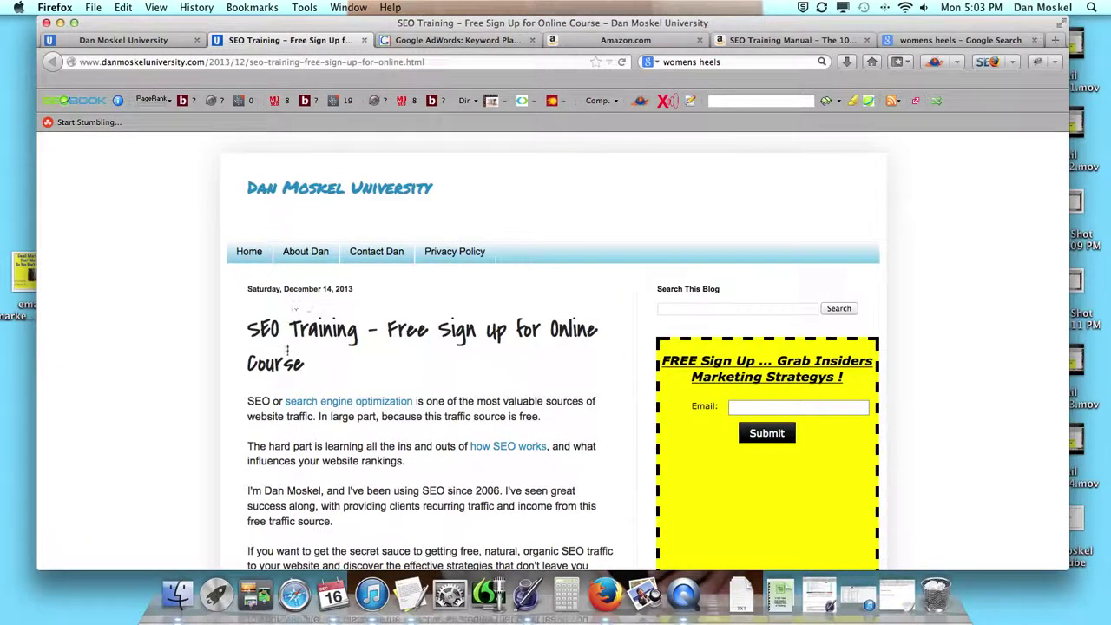
pyautogui.moveTo(307, 366); pyautogui.dragTo(245, 338)
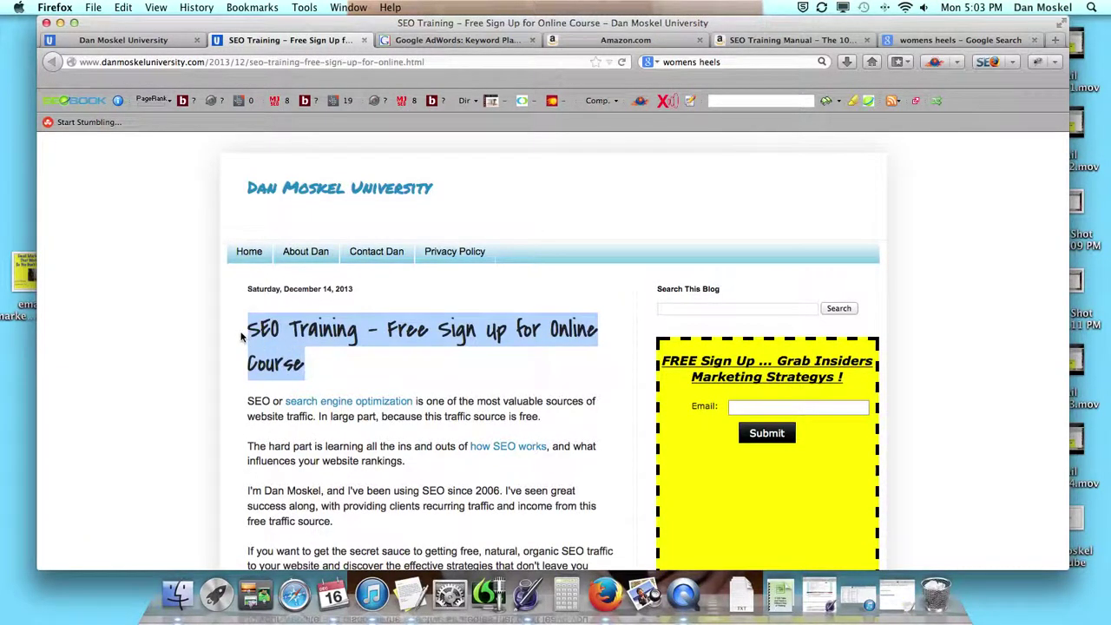
pyautogui.scroll(-3, 361, 408)
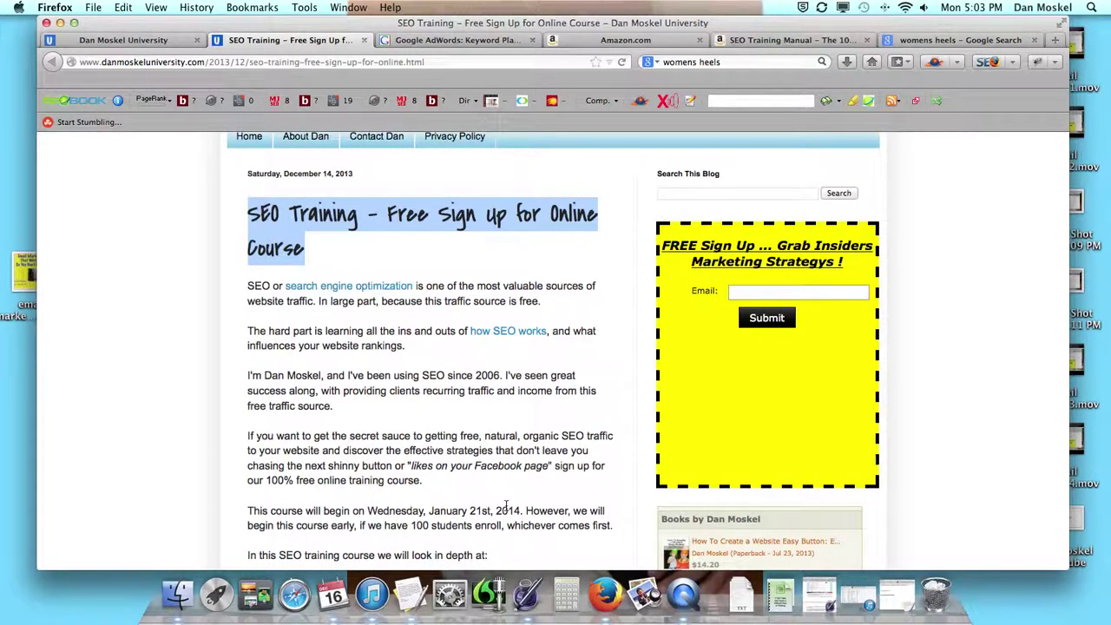
pyautogui.scroll(-1, 495, 489)
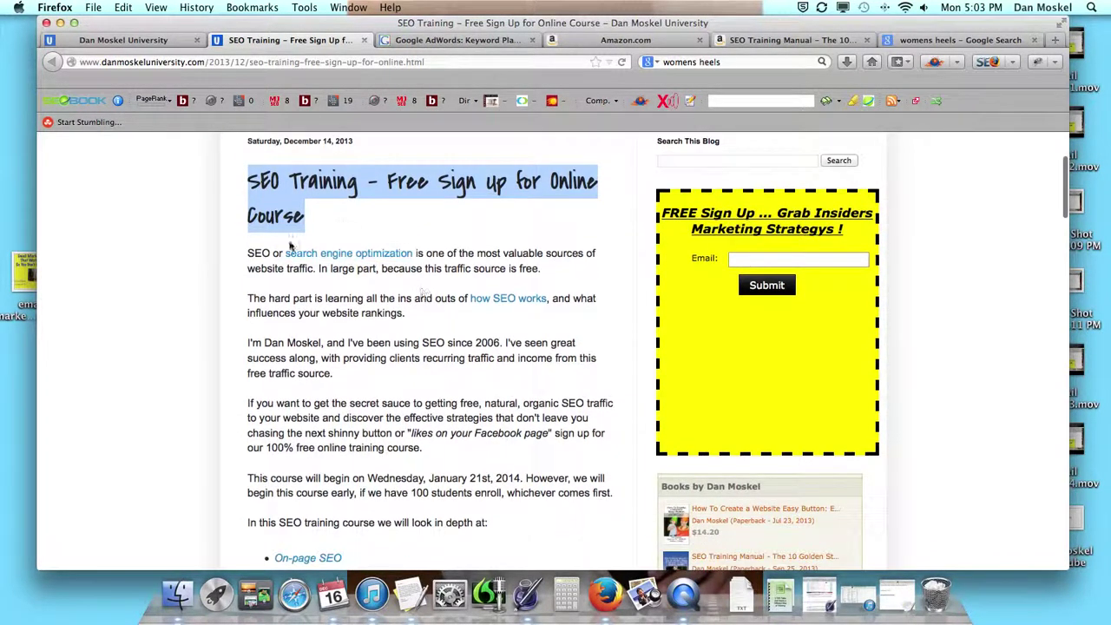
pyautogui.click(241, 264)
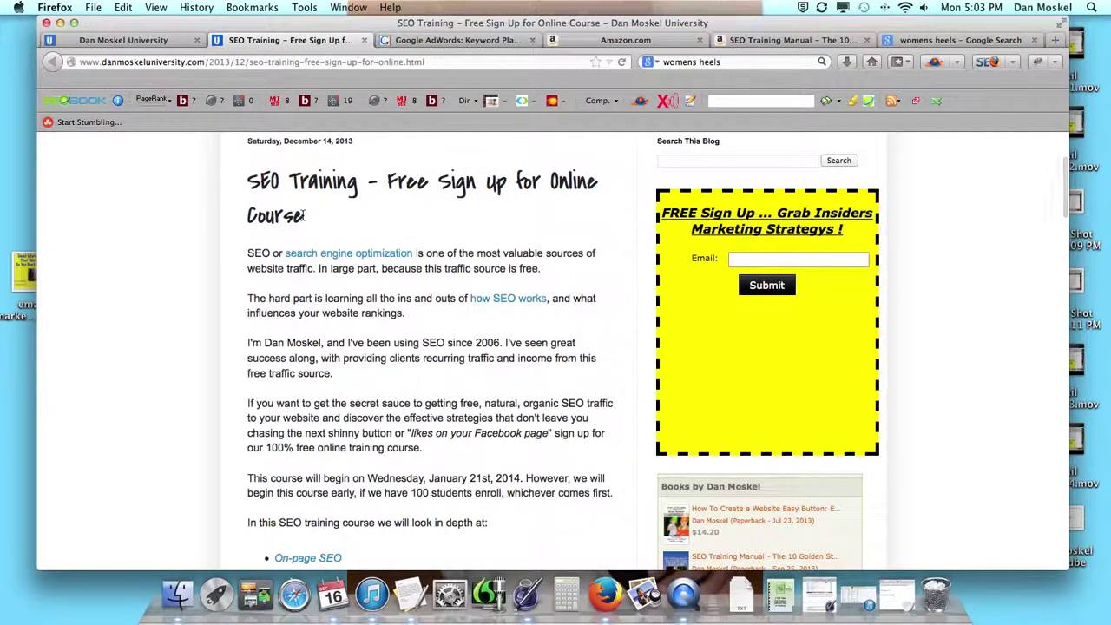
pyautogui.scroll(-4, 316, 261)
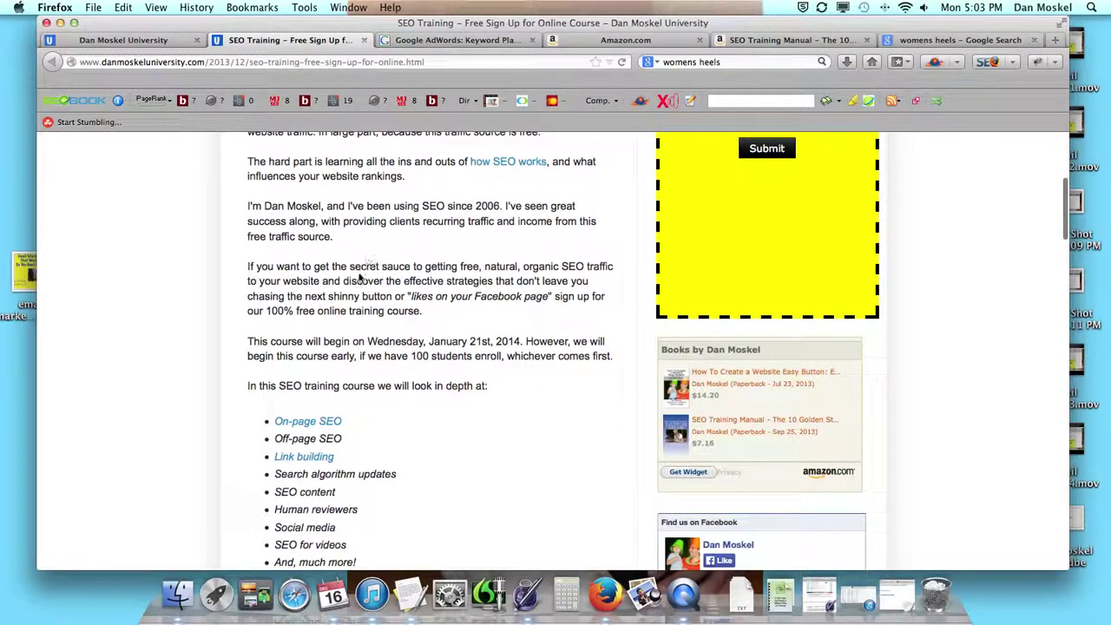
pyautogui.moveTo(430, 341); pyautogui.dragTo(521, 342)
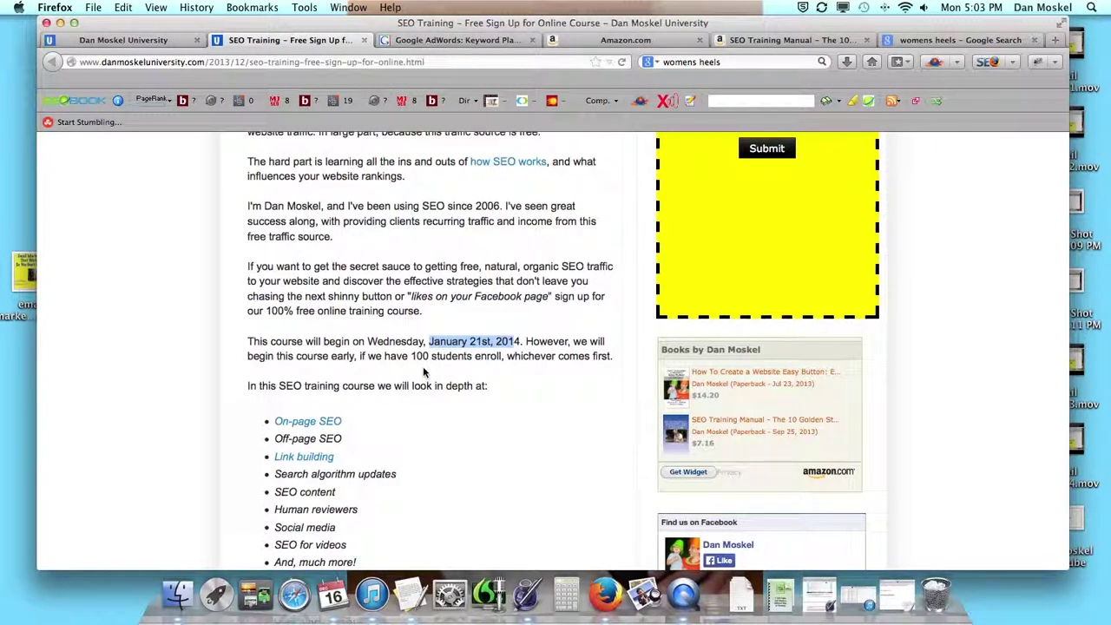
pyautogui.scroll(4, 408, 354)
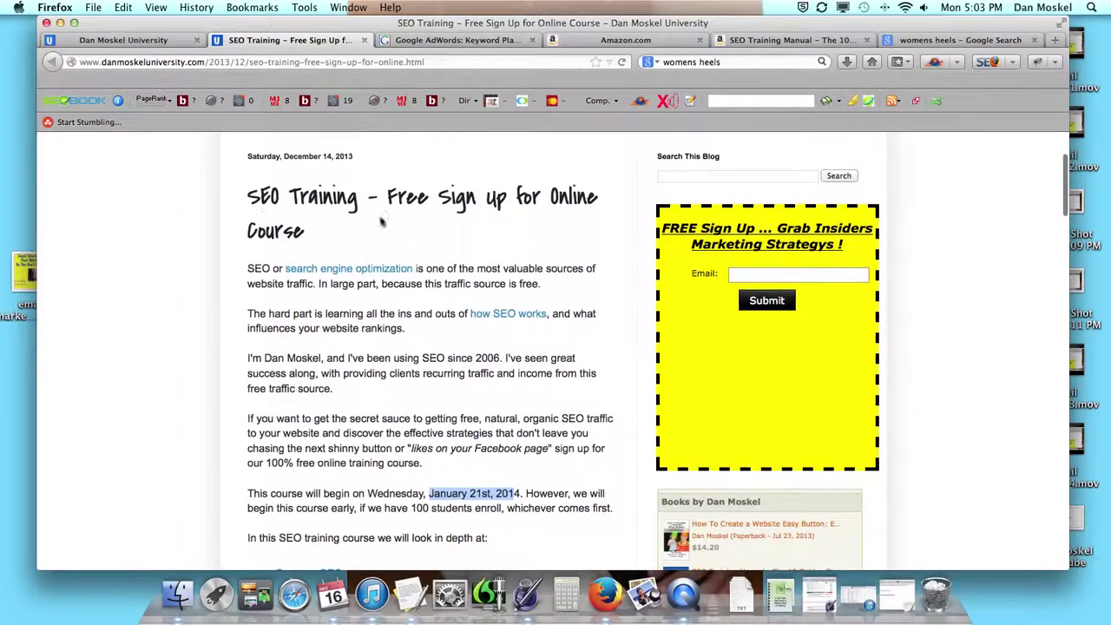
# Review the SEO Training post's introduction and course topic list, and select the page's full web address.
pyautogui.scroll(-2, 412, 291)
pyautogui.scroll(-3, 412, 291)
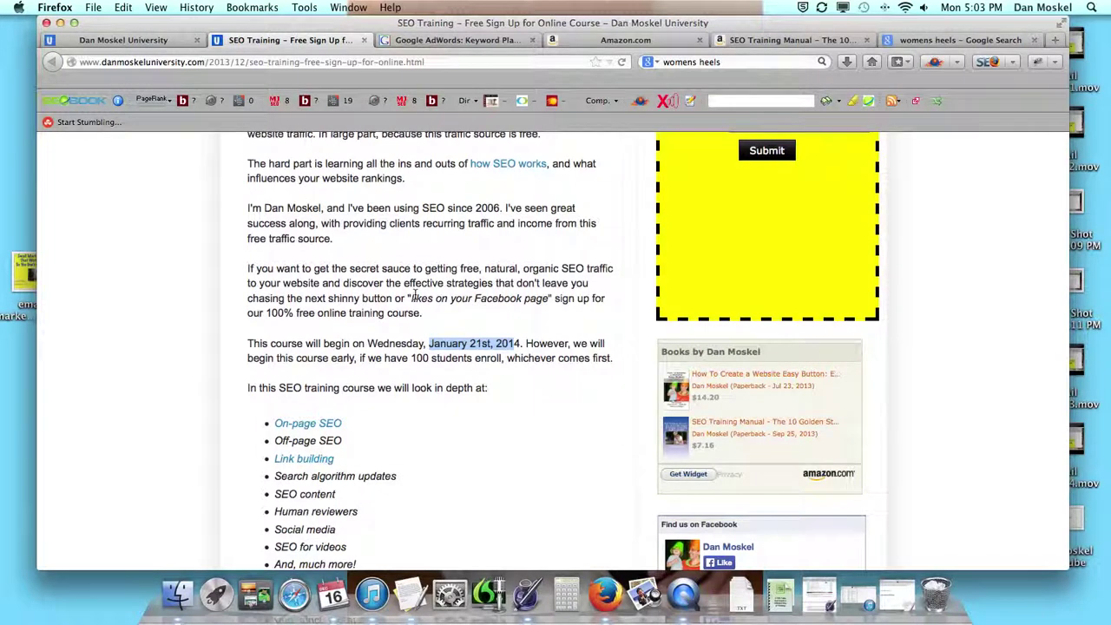
pyautogui.scroll(5, 399, 300)
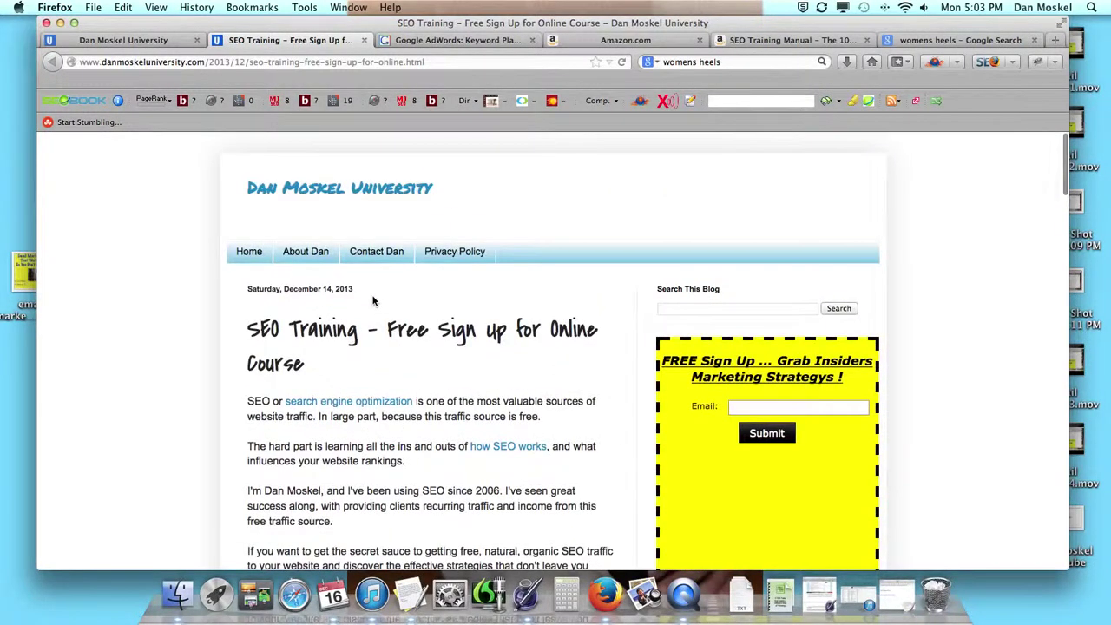
pyautogui.scroll(-4, 378, 302)
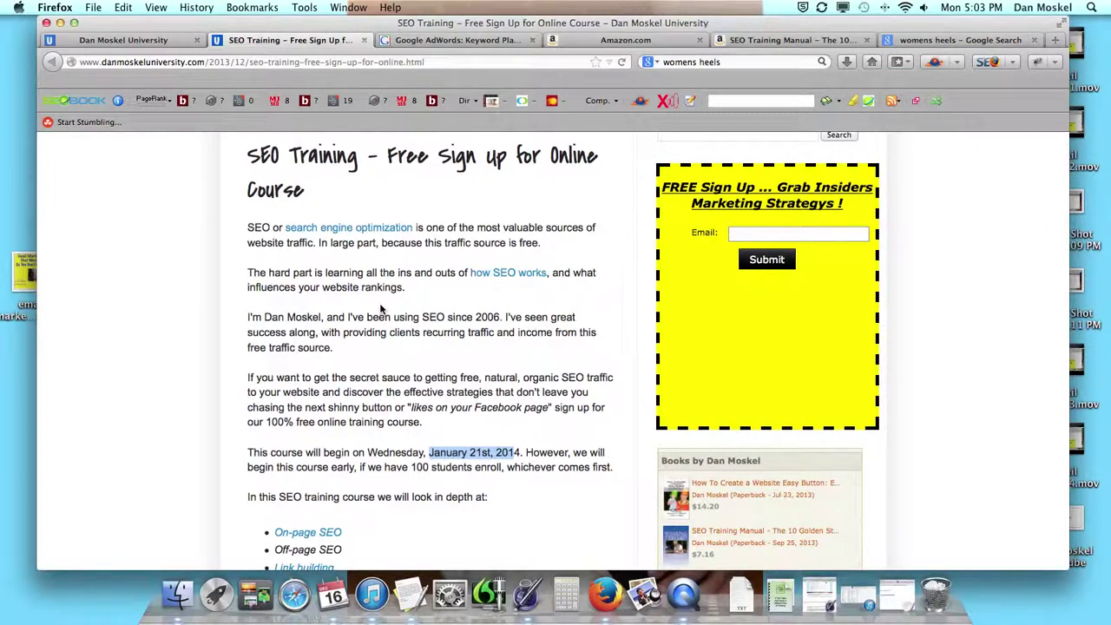
pyautogui.click(325, 62)
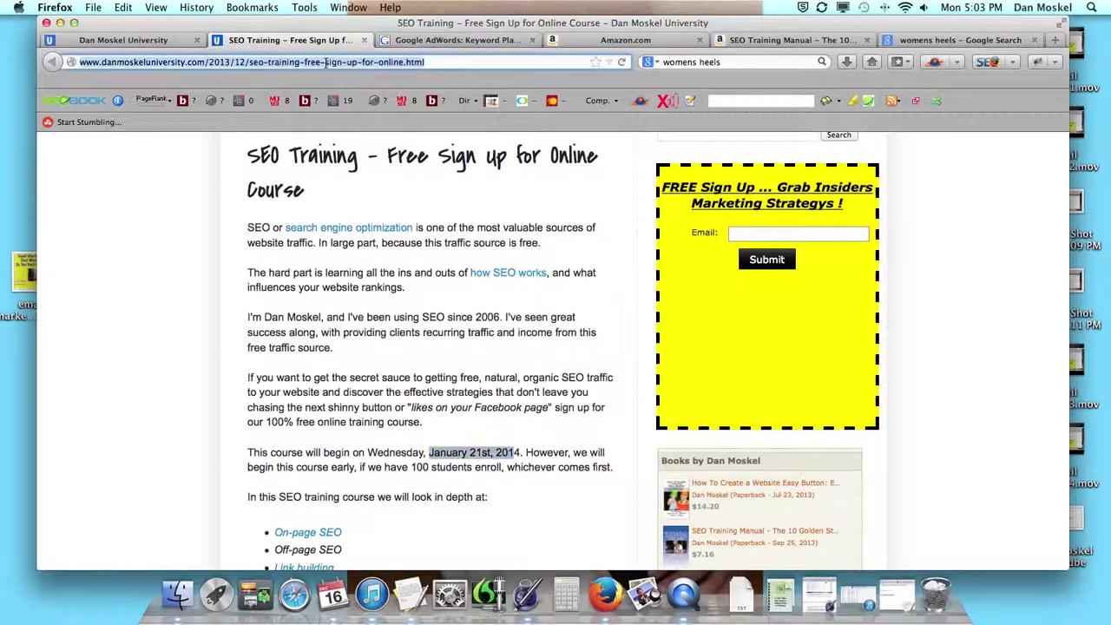
pyautogui.scroll(4, 297, 229)
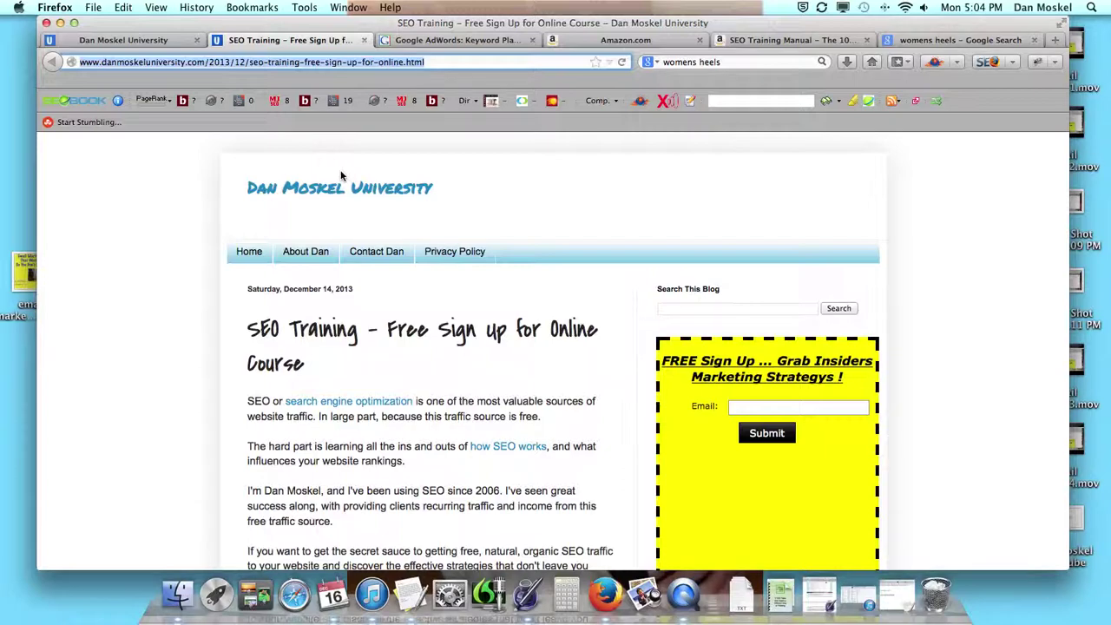
# Look at the Google results for "womens heels" again, and go back to the SEO Training post to review its course description.
pyautogui.click(929, 42)
pyautogui.scroll(5, 522, 312)
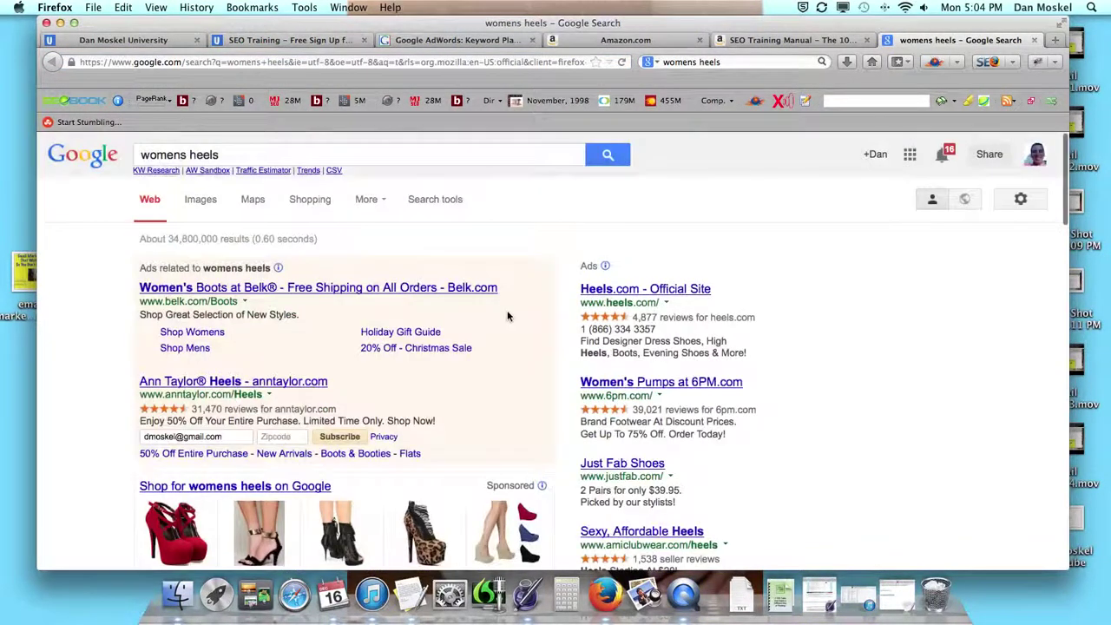
pyautogui.click(308, 42)
pyautogui.scroll(-5, 517, 299)
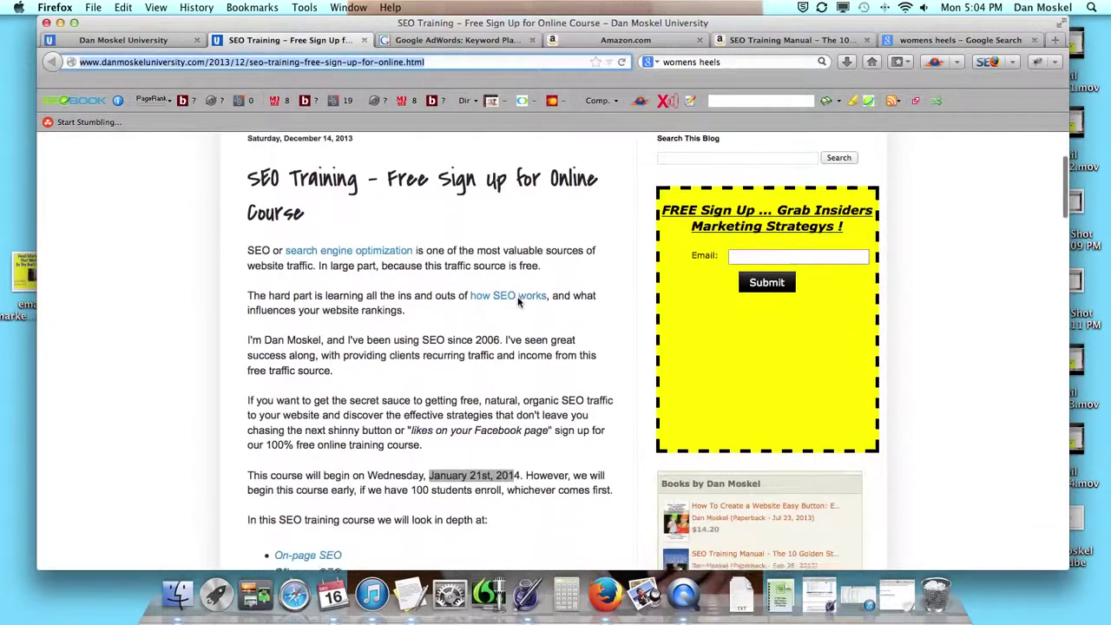
pyautogui.scroll(-1, 518, 302)
pyautogui.scroll(4, 518, 301)
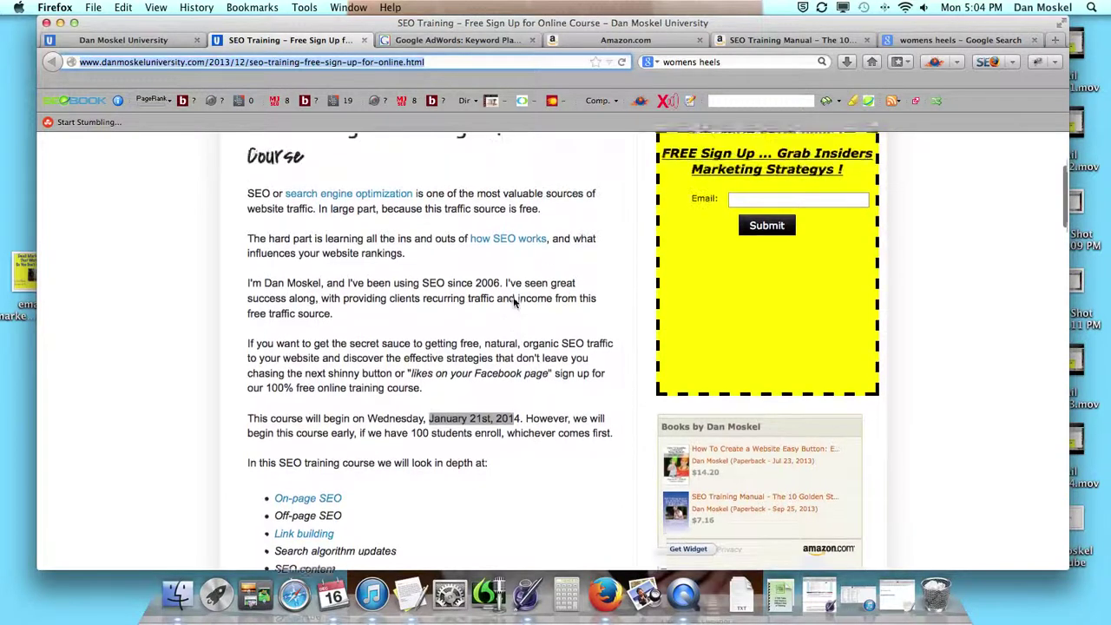
pyautogui.scroll(-2, 513, 304)
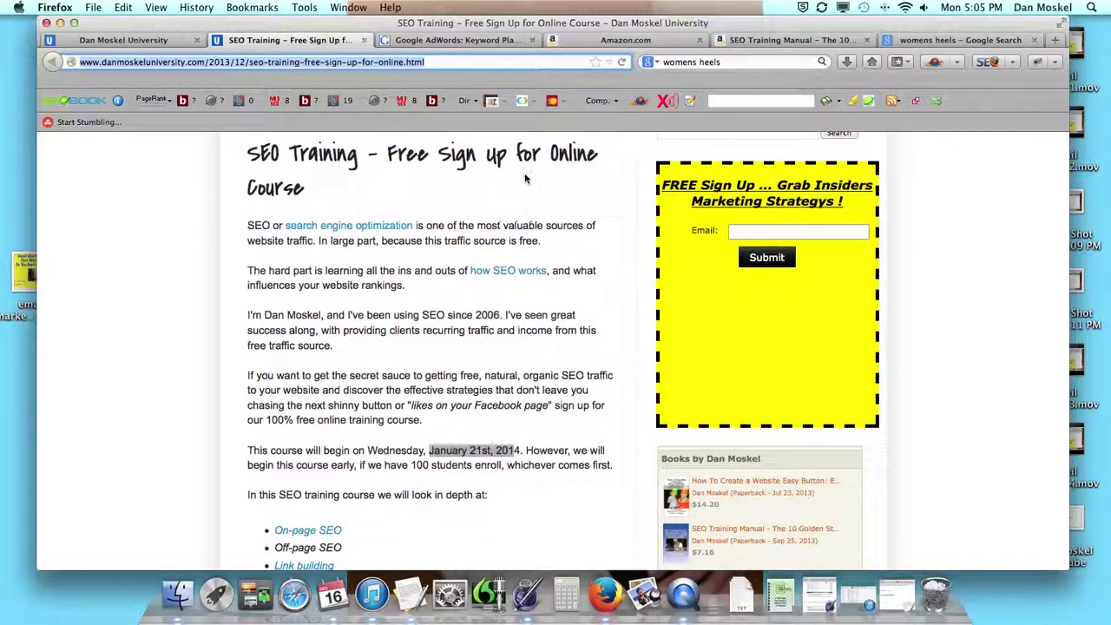
pyautogui.scroll(5, 504, 223)
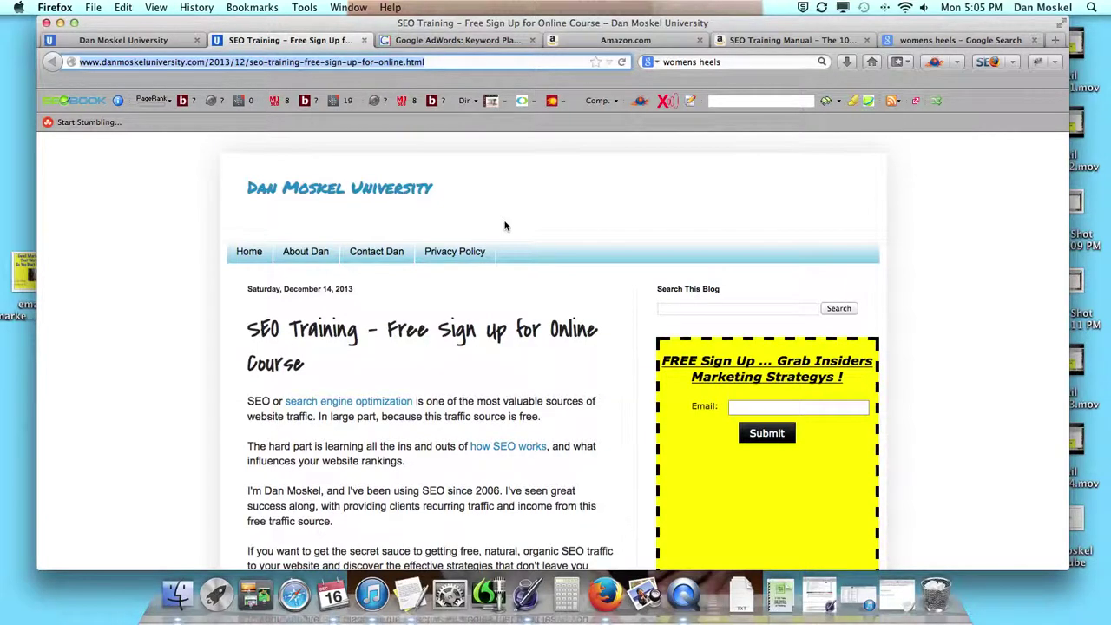
# Show the Amazon page of the SEO Training Manual and highlight the book's full title.
pyautogui.click(785, 40)
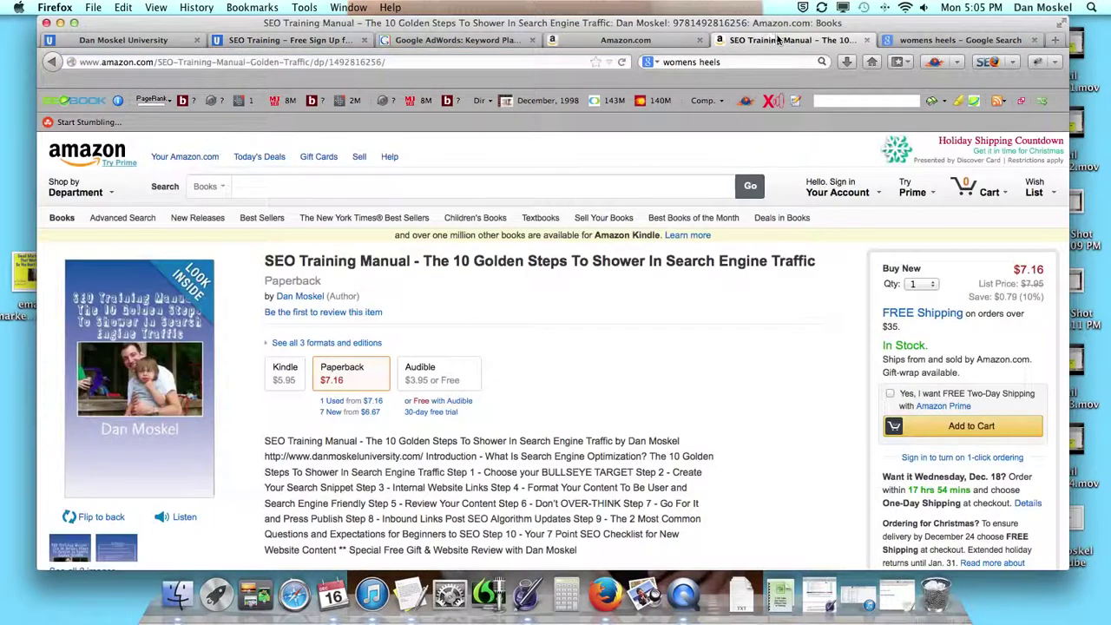
pyautogui.moveTo(265, 260); pyautogui.dragTo(816, 266)
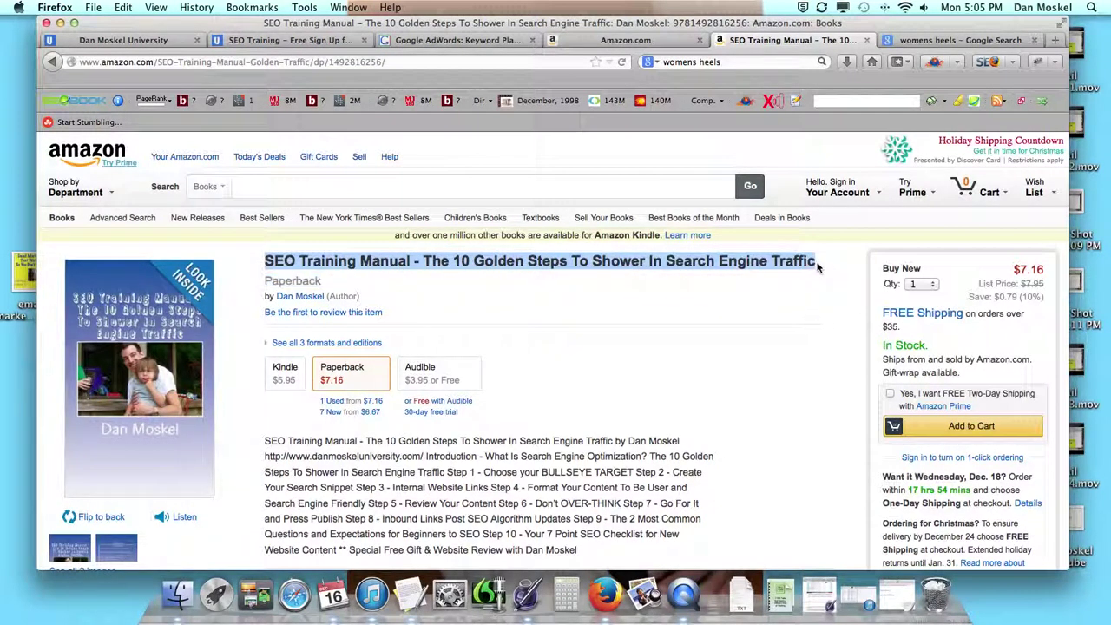
# Browse the Amazon search results listing the author's books, and return to the SEO Training post.
pyautogui.click(661, 40)
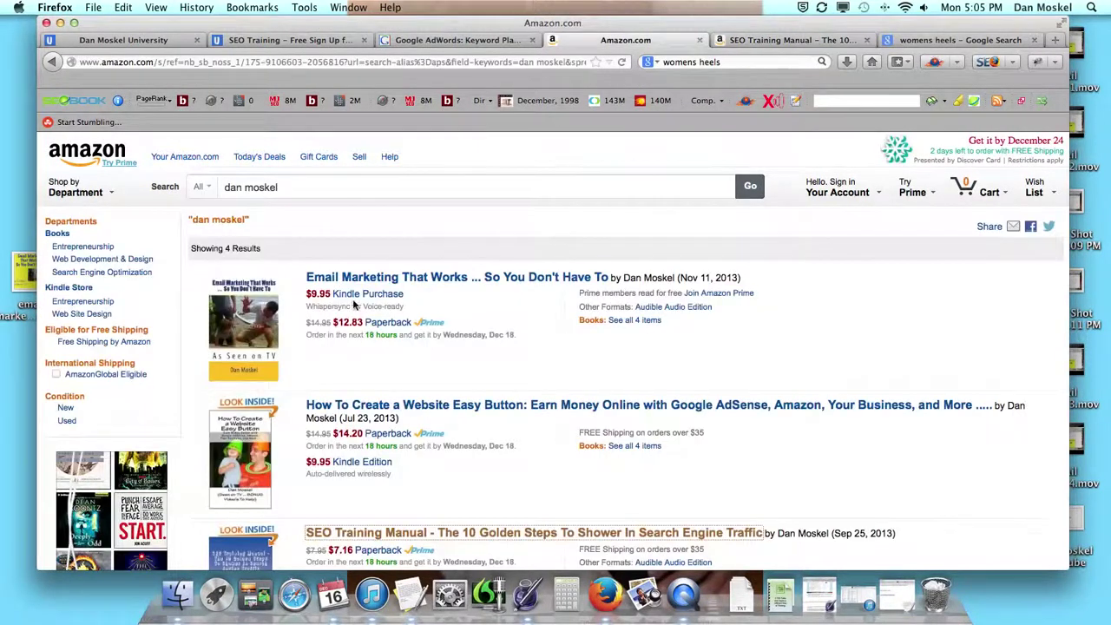
pyautogui.scroll(-5, 353, 304)
pyautogui.scroll(5, 353, 304)
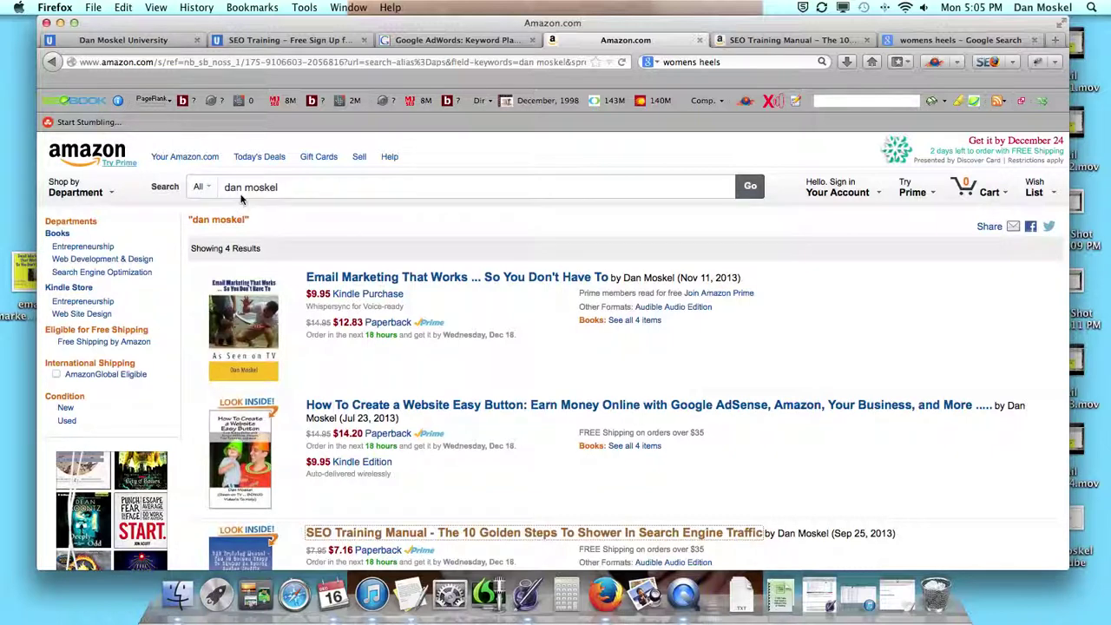
pyautogui.click(296, 41)
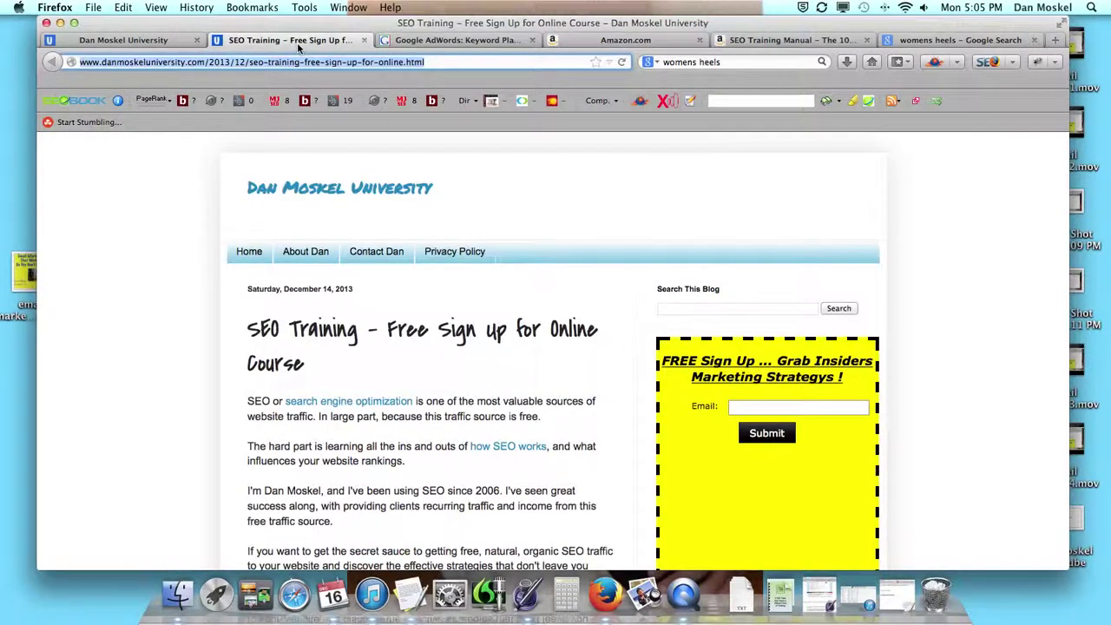